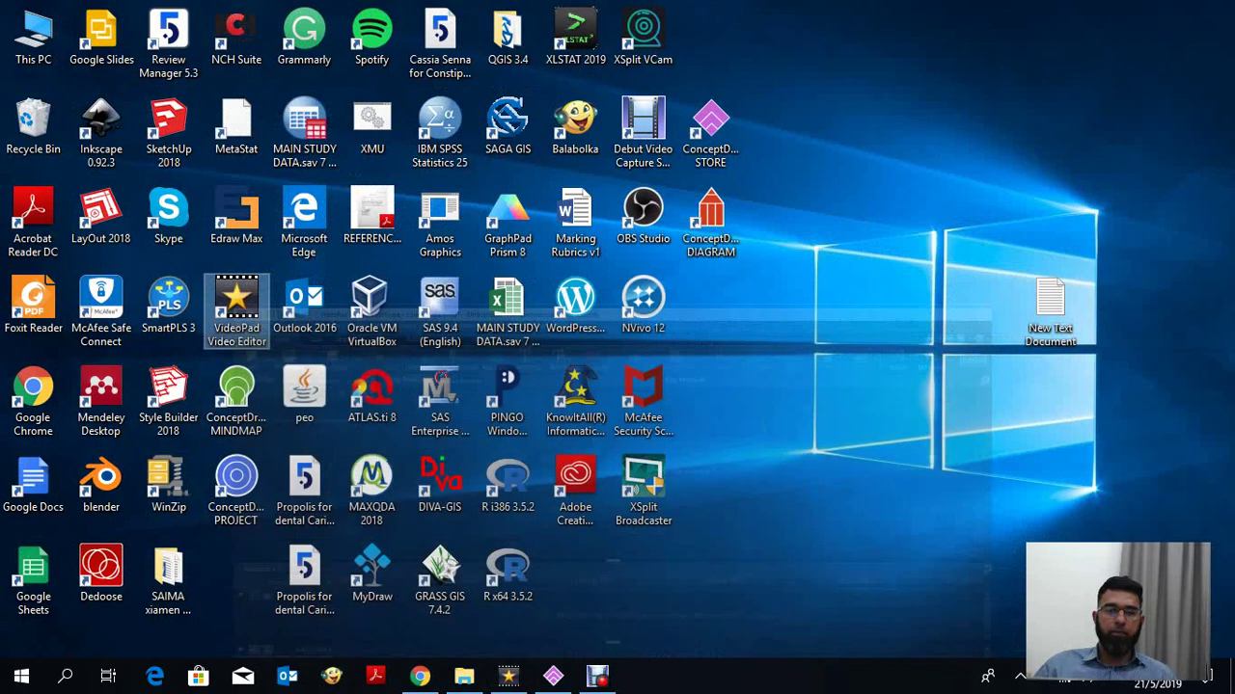
Minimize VideoPad and show the Solutions catalogue in ConceptDraw STORE.
click(1129, 10)
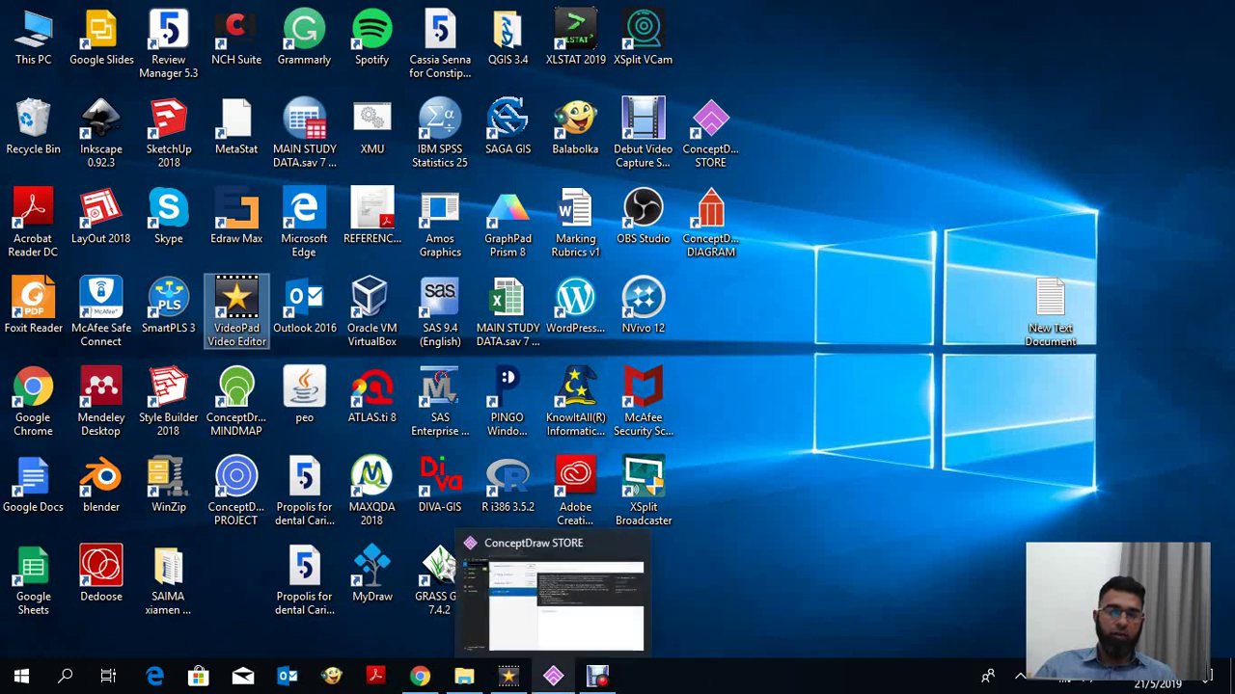
click(552, 676)
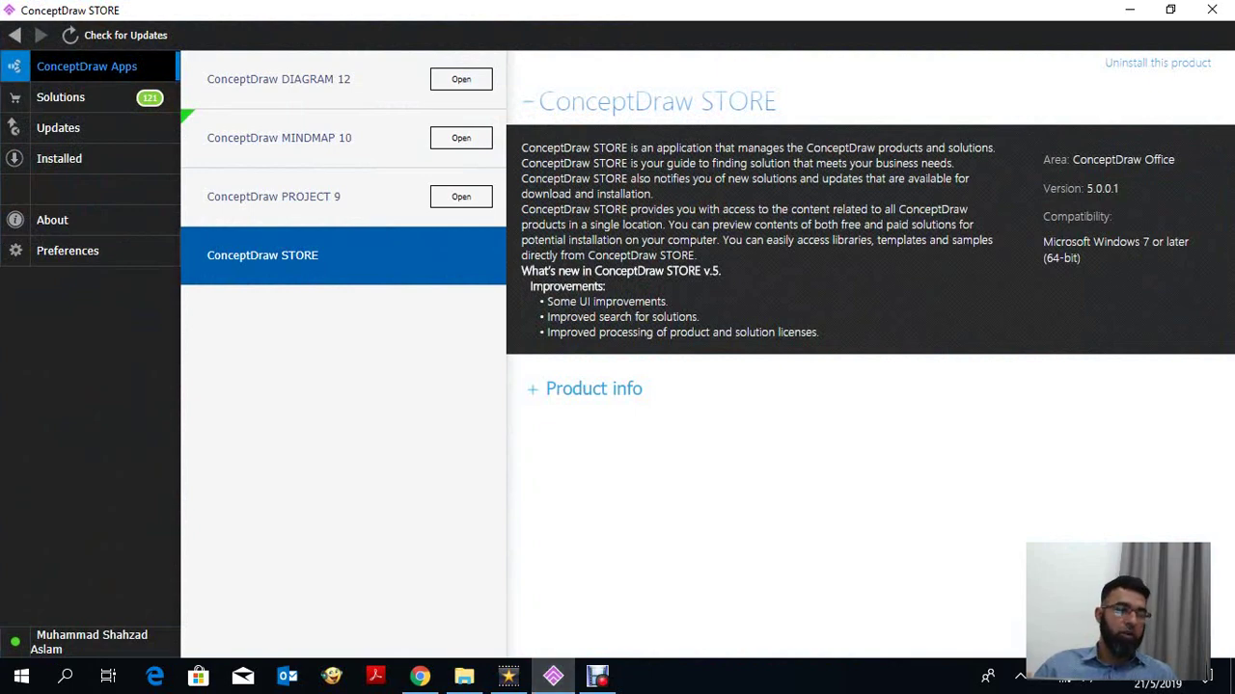
click(68, 98)
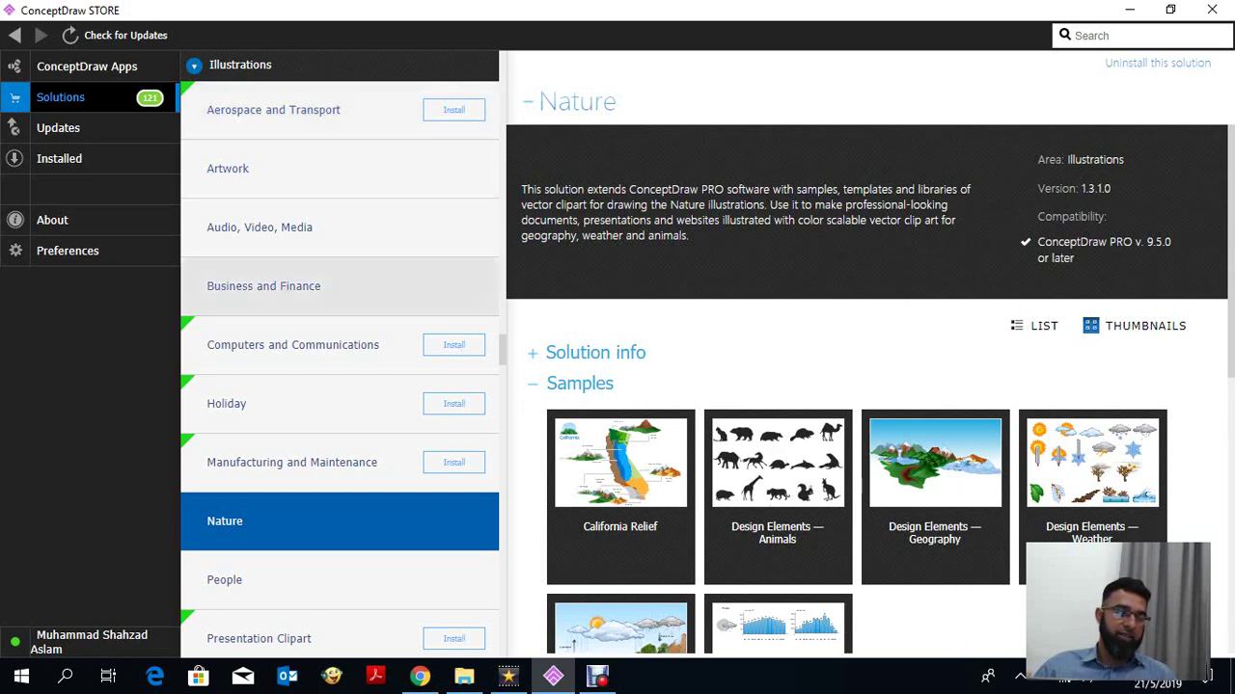
Scroll to the end of the Solutions list, then back up to the Health section.
scroll(339, 347, down, 5)
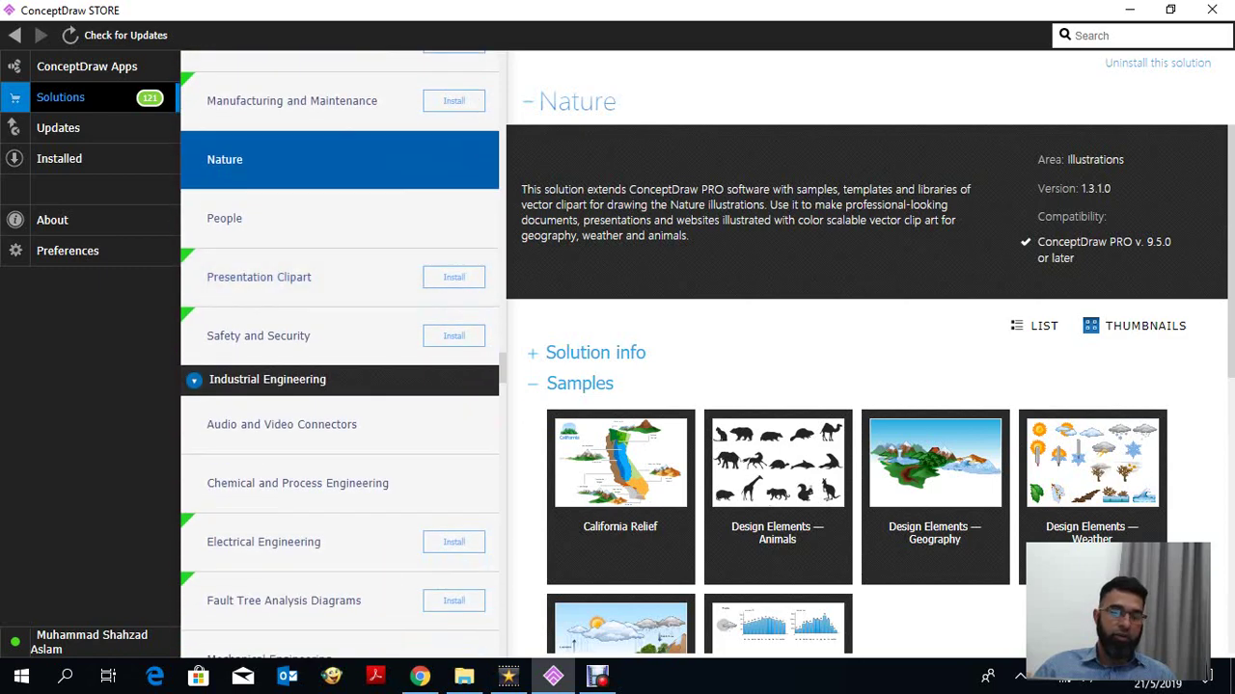
scroll(340, 347, down, 4)
scroll(340, 347, down, 3)
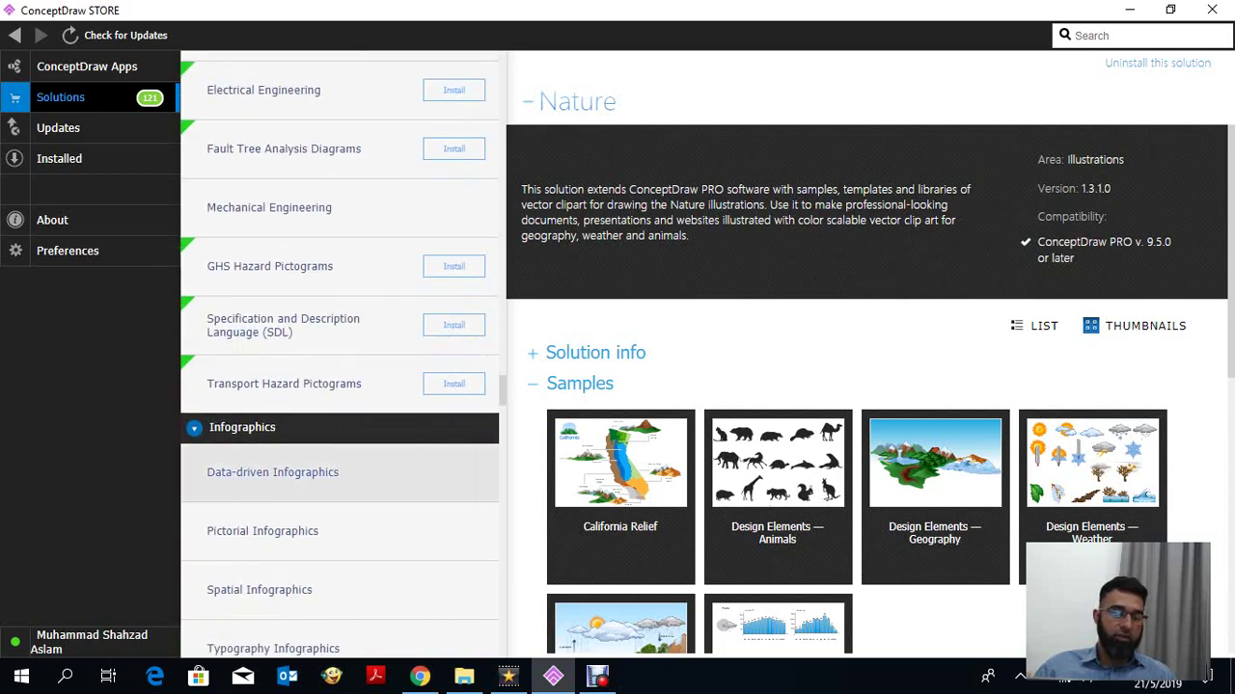
scroll(340, 348, down, 3)
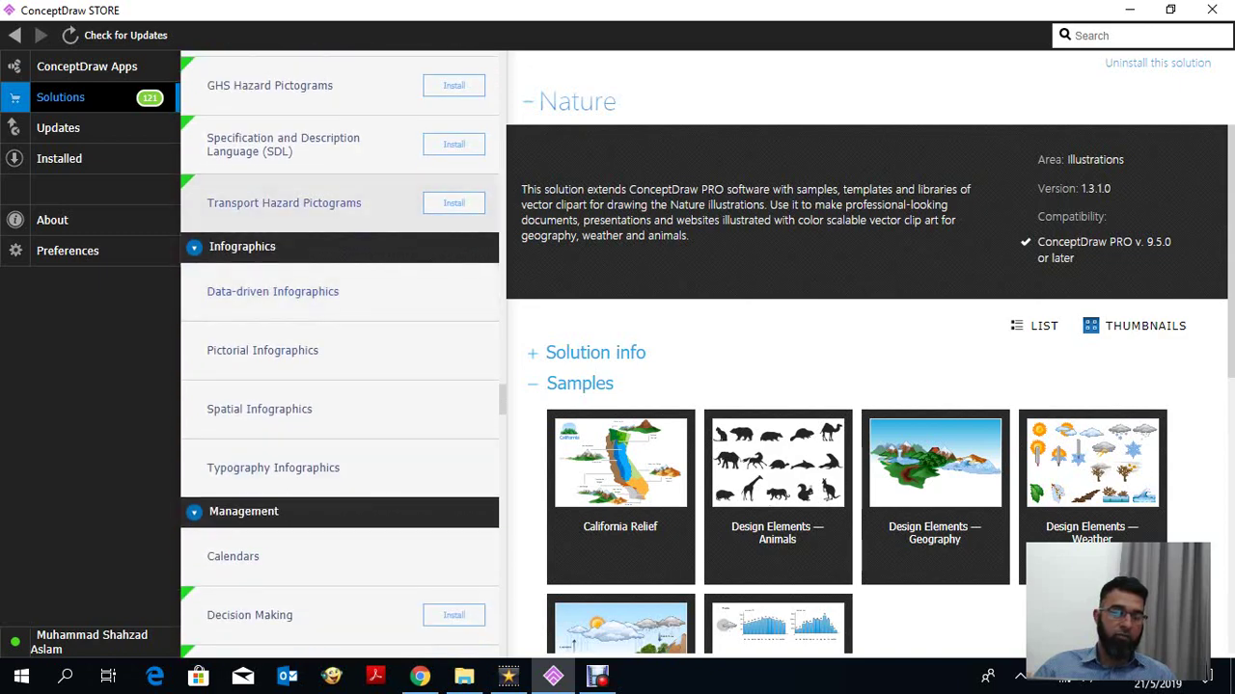
scroll(339, 290, down, 3)
scroll(339, 290, down, 8)
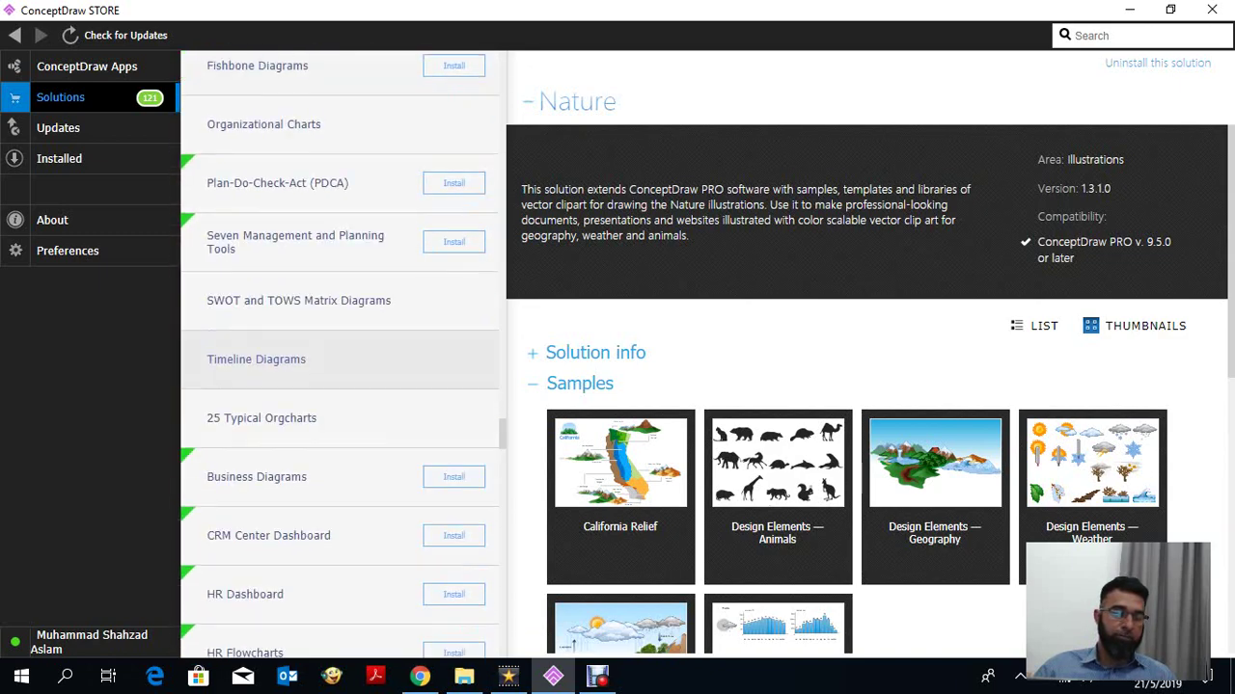
scroll(340, 289, down, 4)
scroll(340, 386, down, 10)
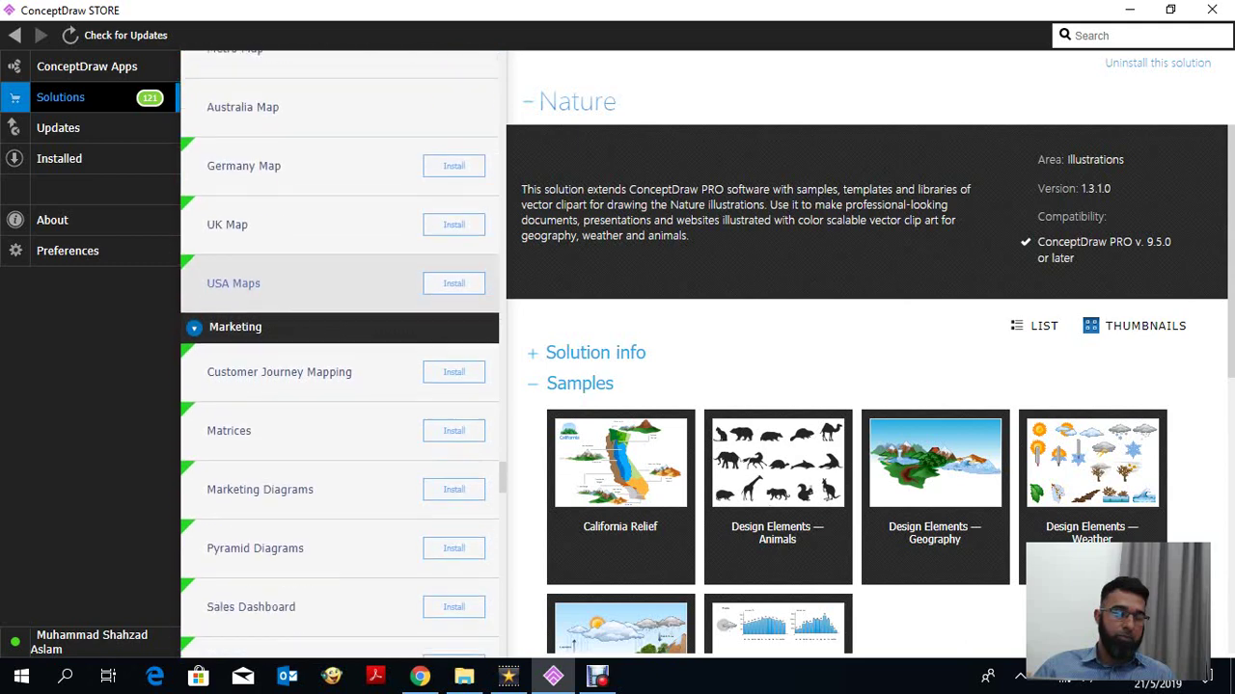
scroll(340, 479, down, 10)
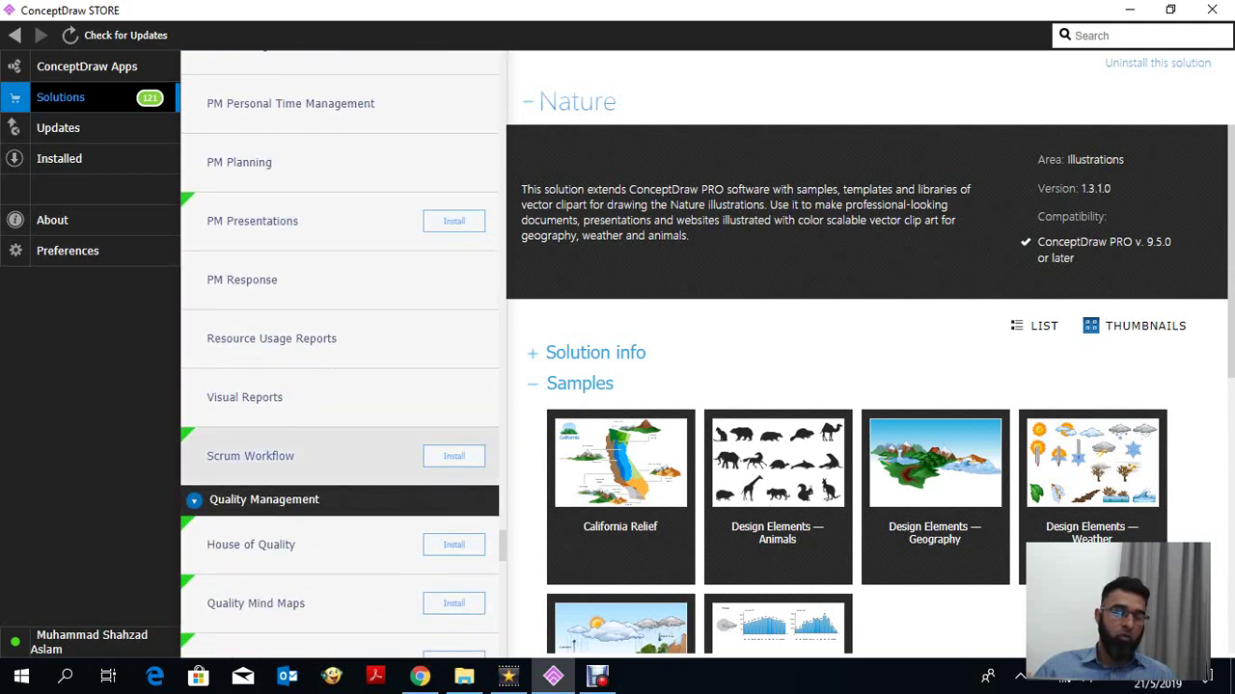
scroll(339, 416, down, 5)
scroll(339, 416, down, 7)
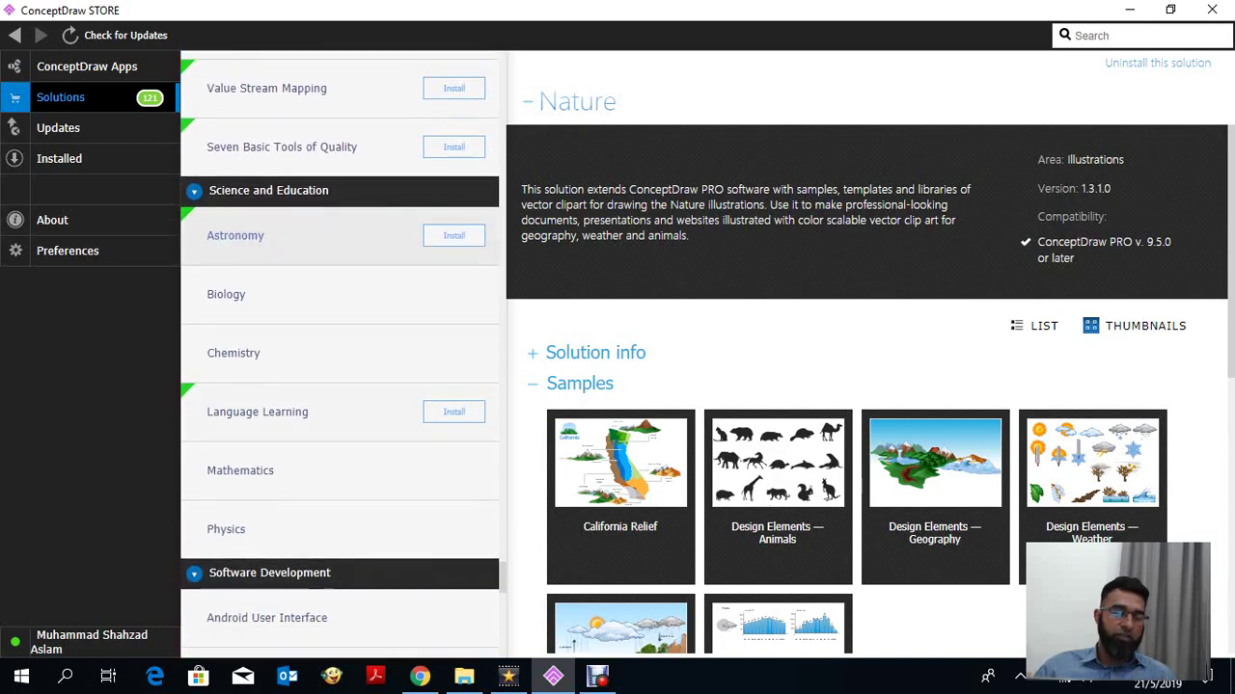
scroll(339, 415, down, 6)
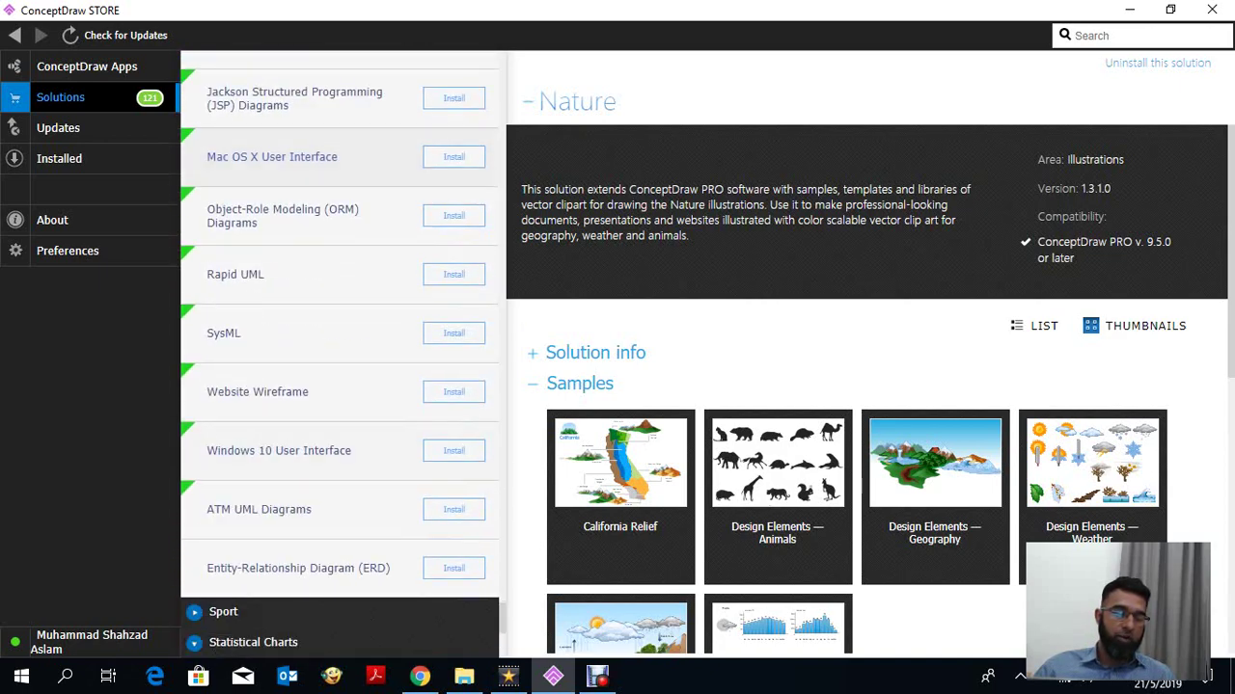
scroll(339, 444, down, 3)
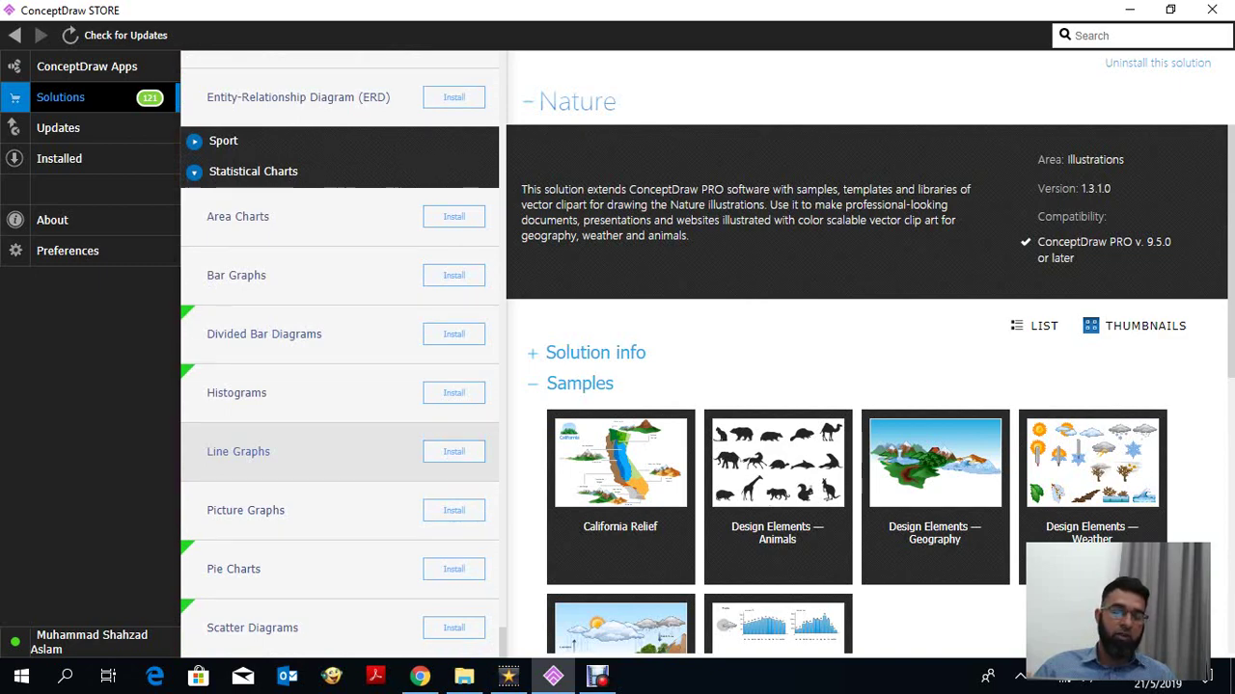
scroll(340, 451, up, 5)
scroll(339, 502, up, 10)
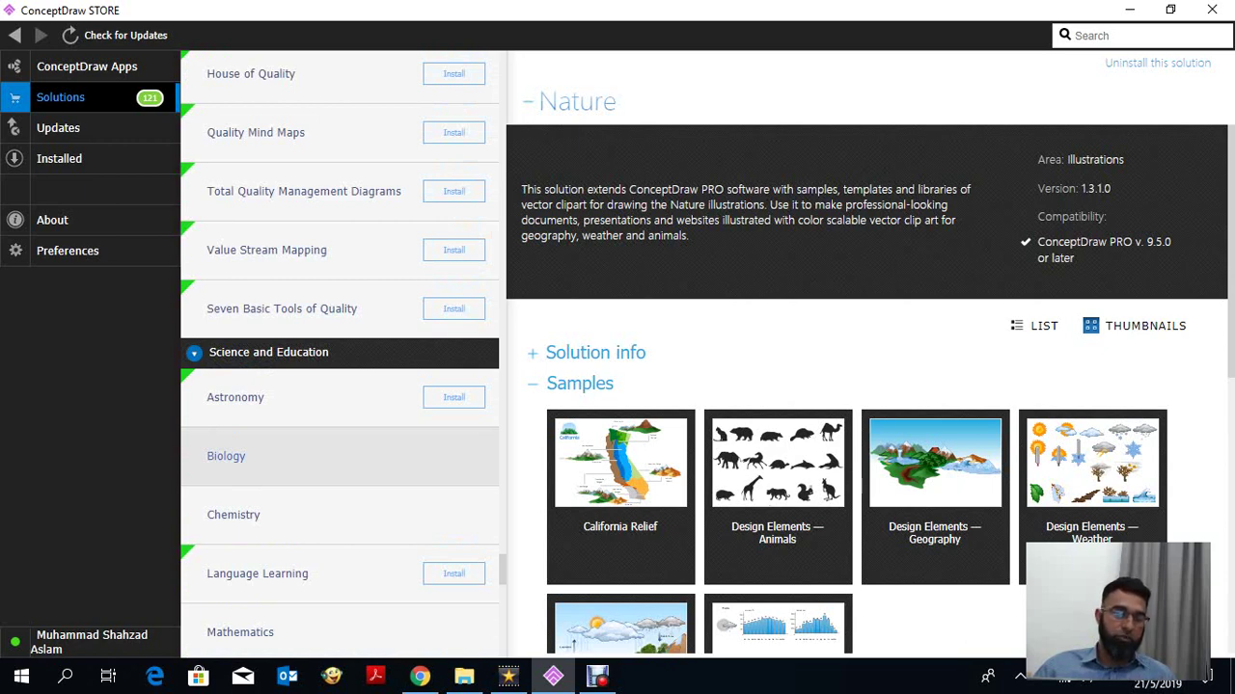
scroll(339, 456, up, 20)
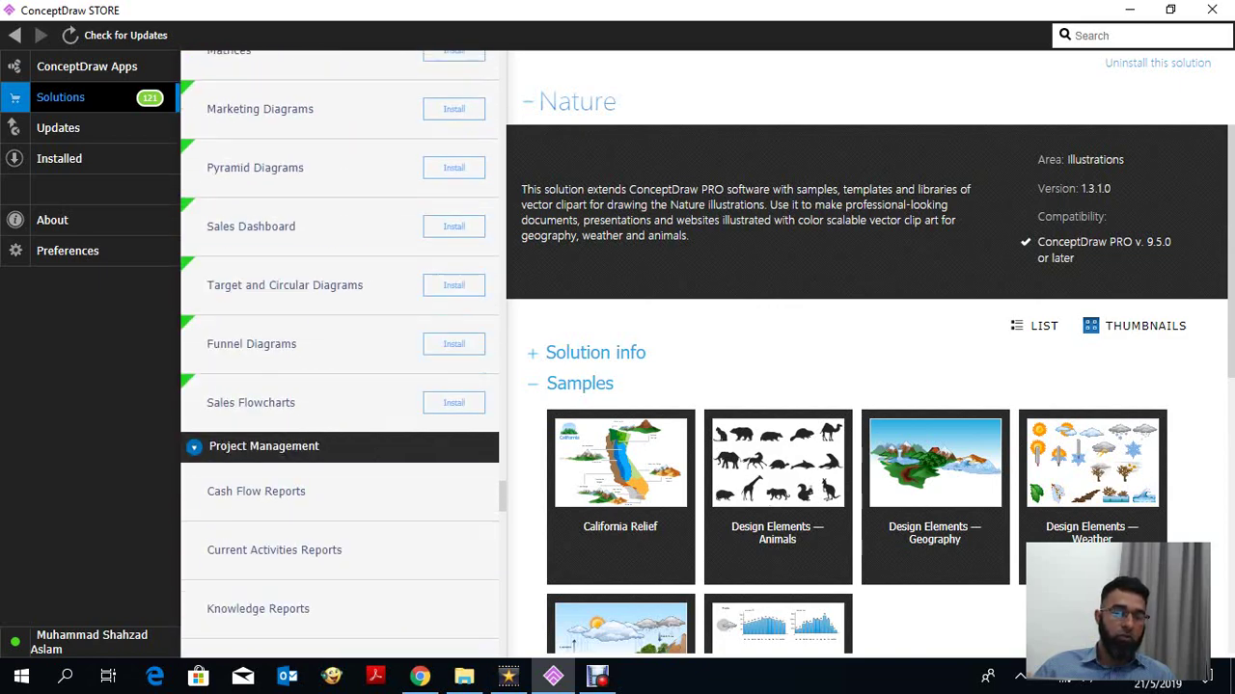
scroll(340, 456, up, 20)
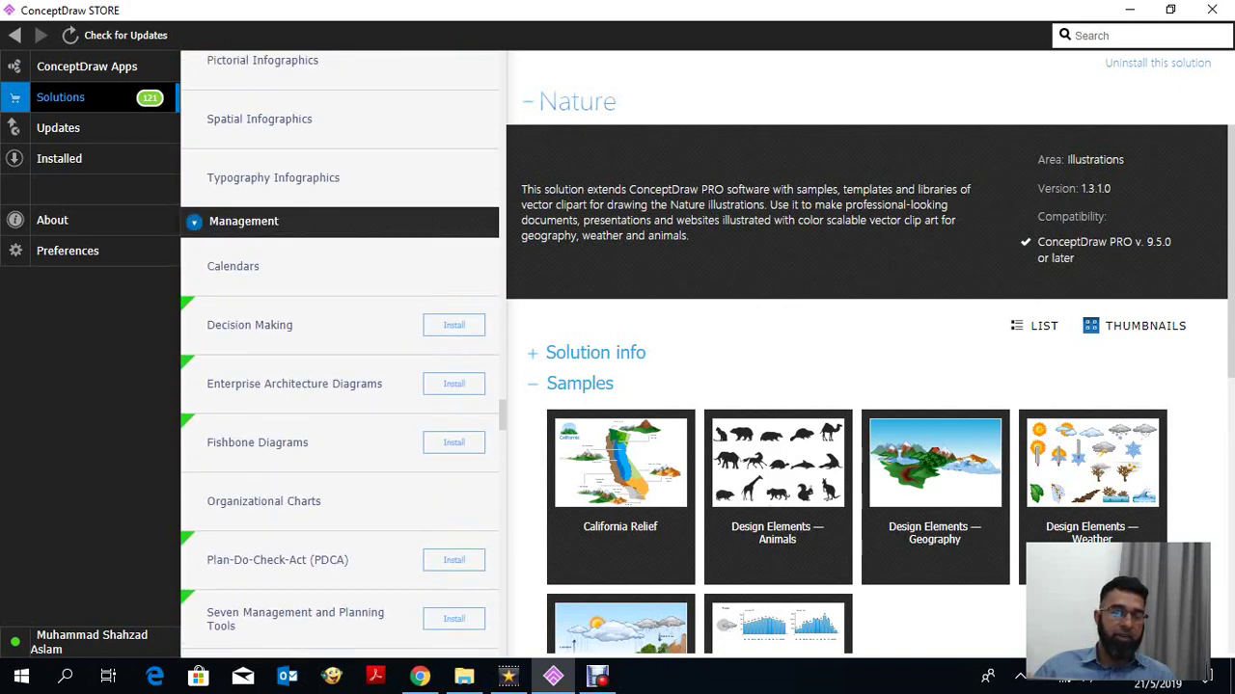
scroll(339, 456, up, 12)
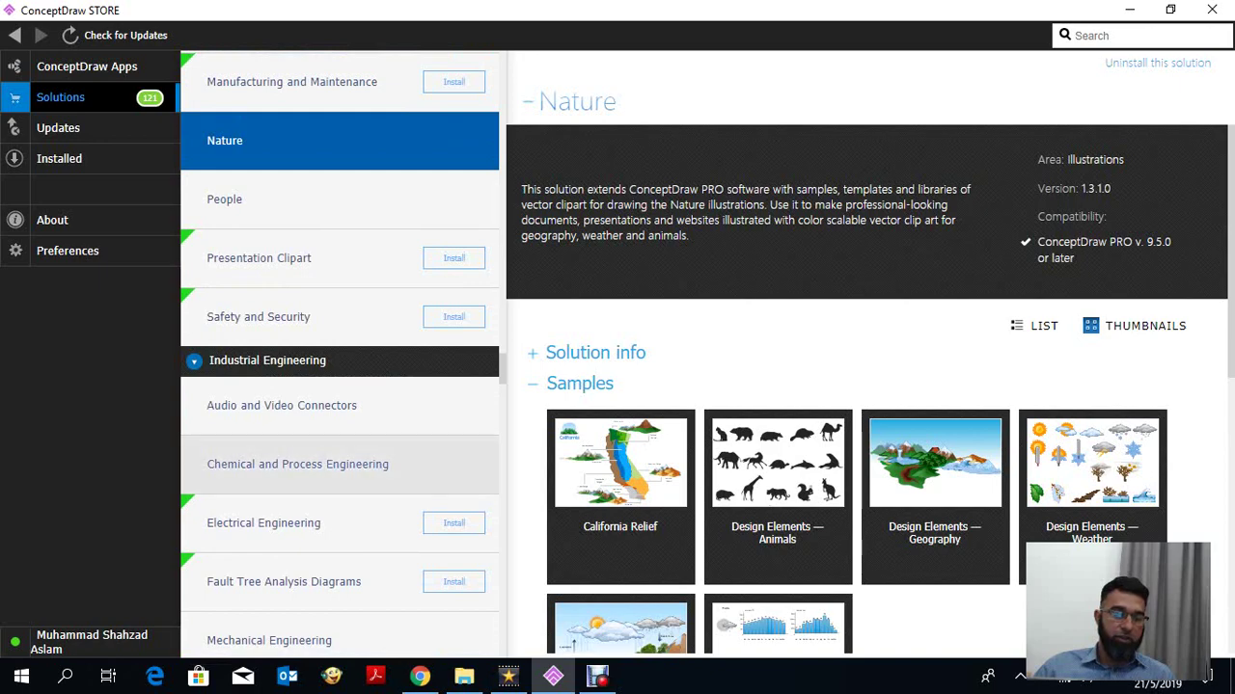
scroll(339, 555, up, 12)
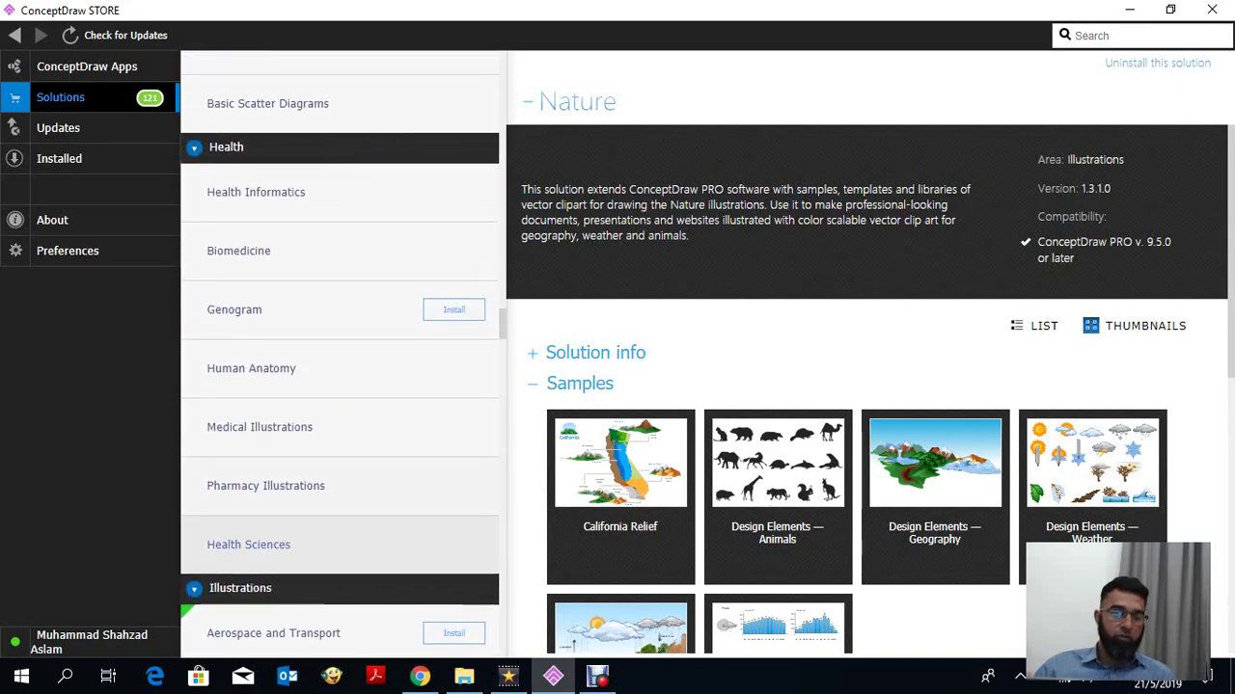
scroll(340, 555, up, 1)
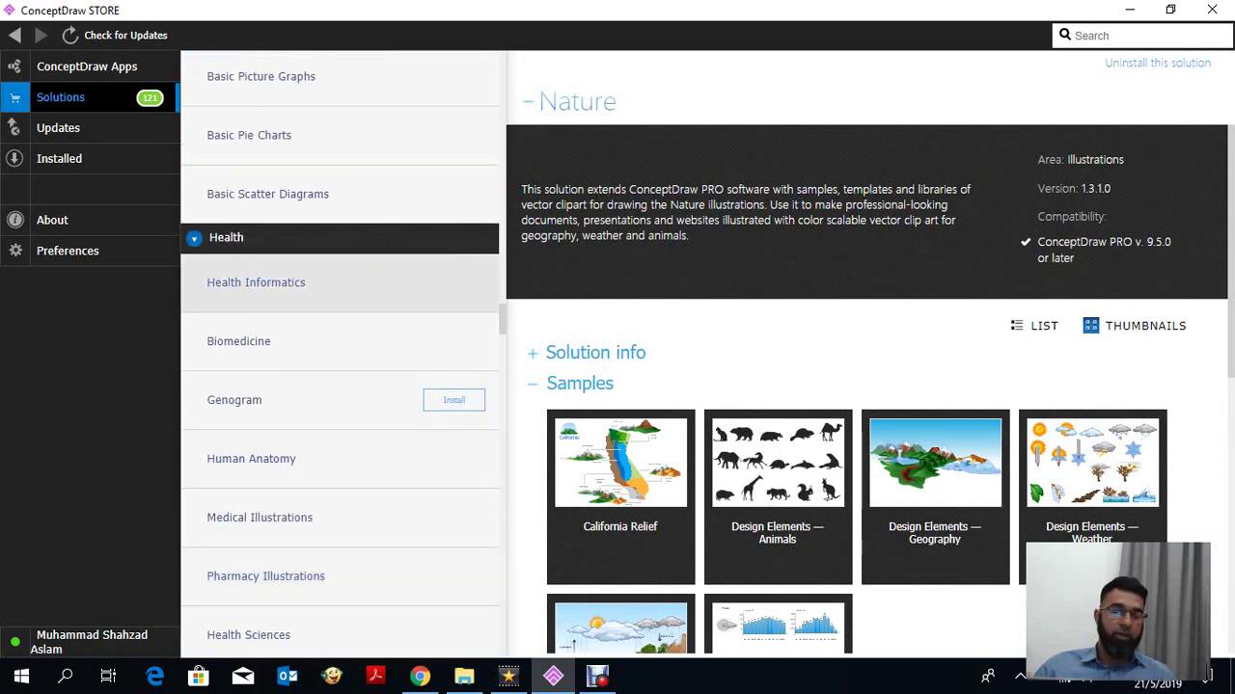
Look through the Health Informatics and Biomedicine samples, then bring up the Genogram solution page.
click(339, 283)
scroll(868, 405, down, 7)
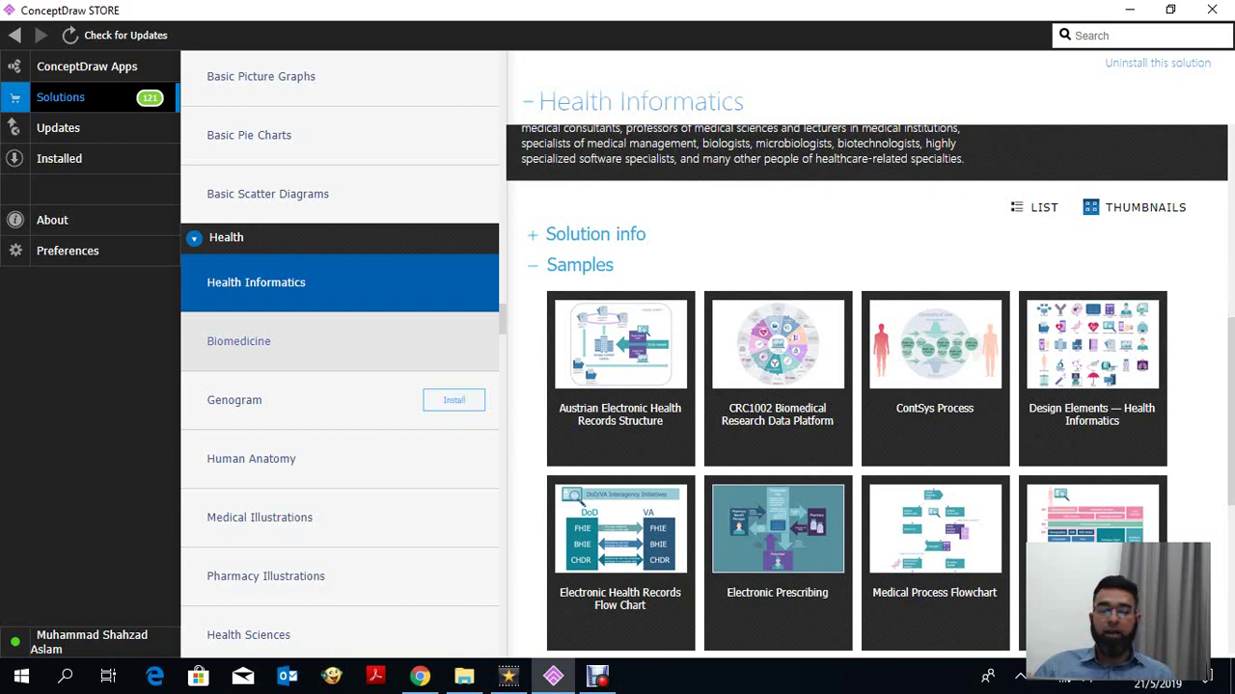
click(251, 341)
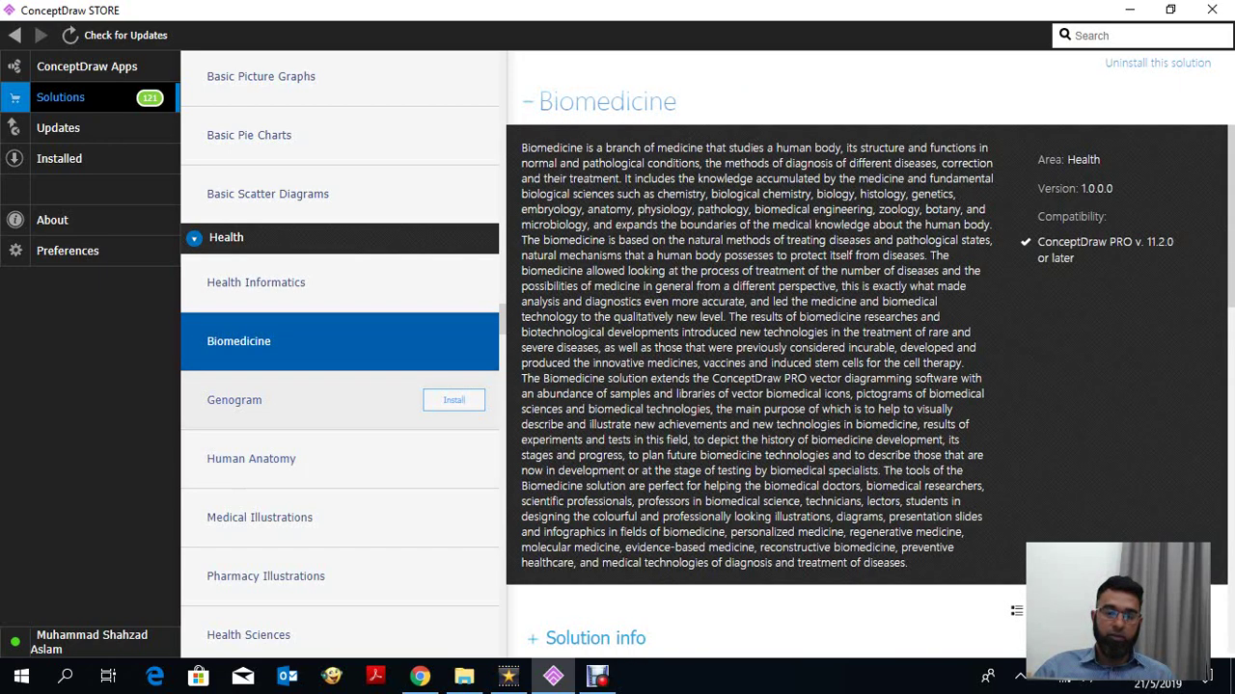
scroll(868, 386, down, 4)
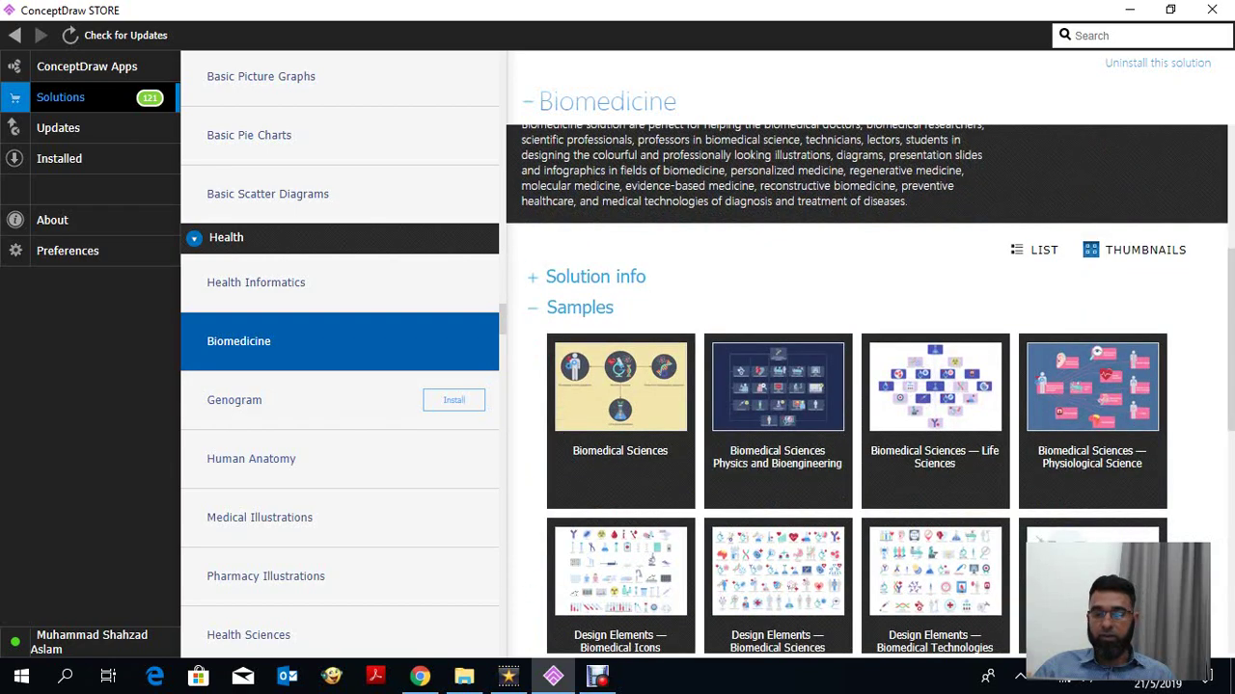
scroll(868, 386, down, 2)
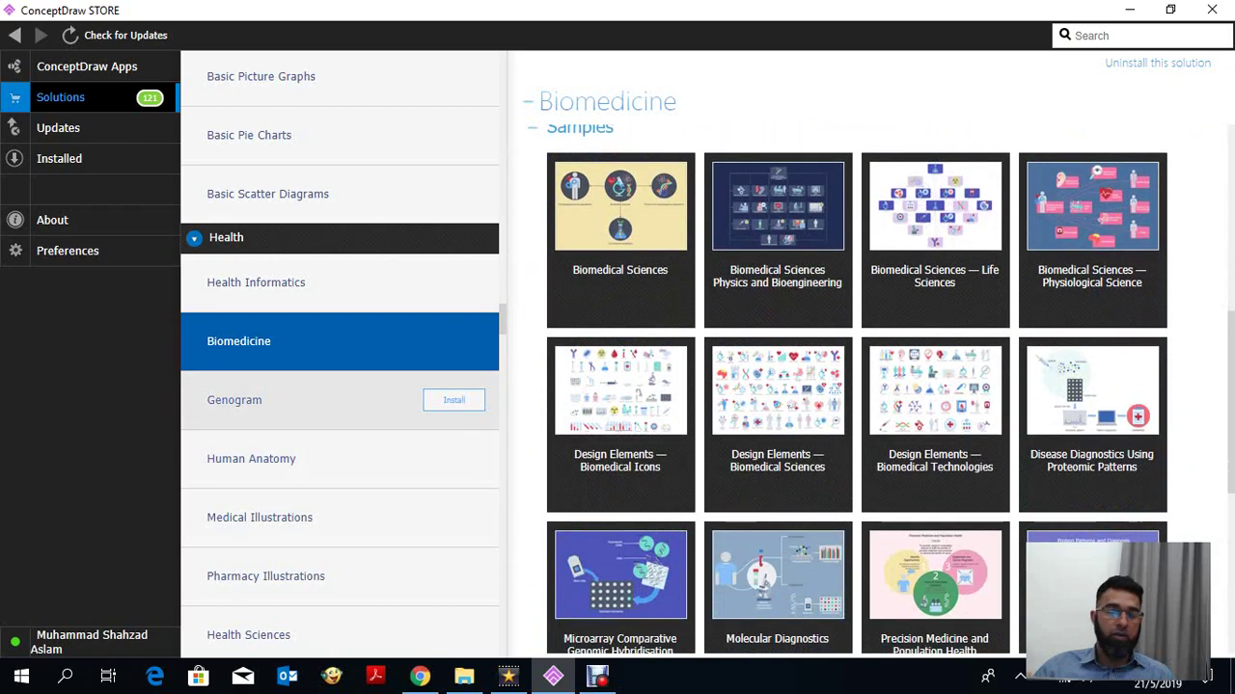
click(290, 400)
scroll(868, 386, down, 5)
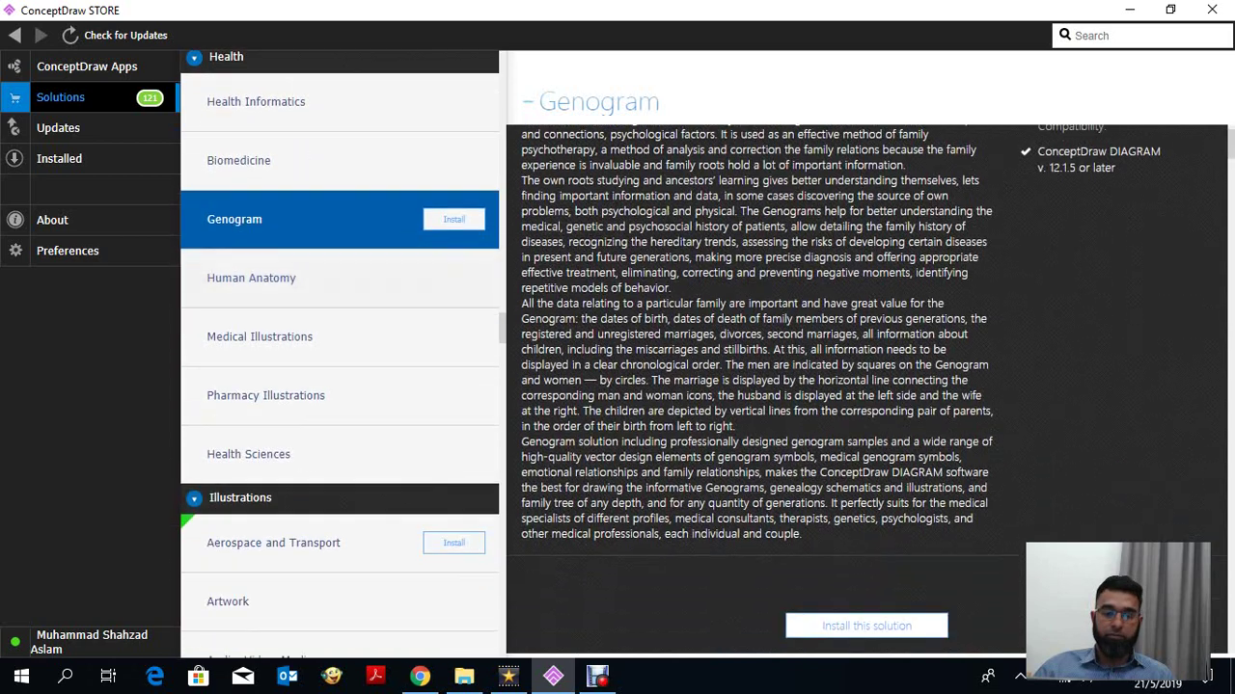
Scroll the Health list and view the Human Anatomy solution's samples.
scroll(873, 246, down, 4)
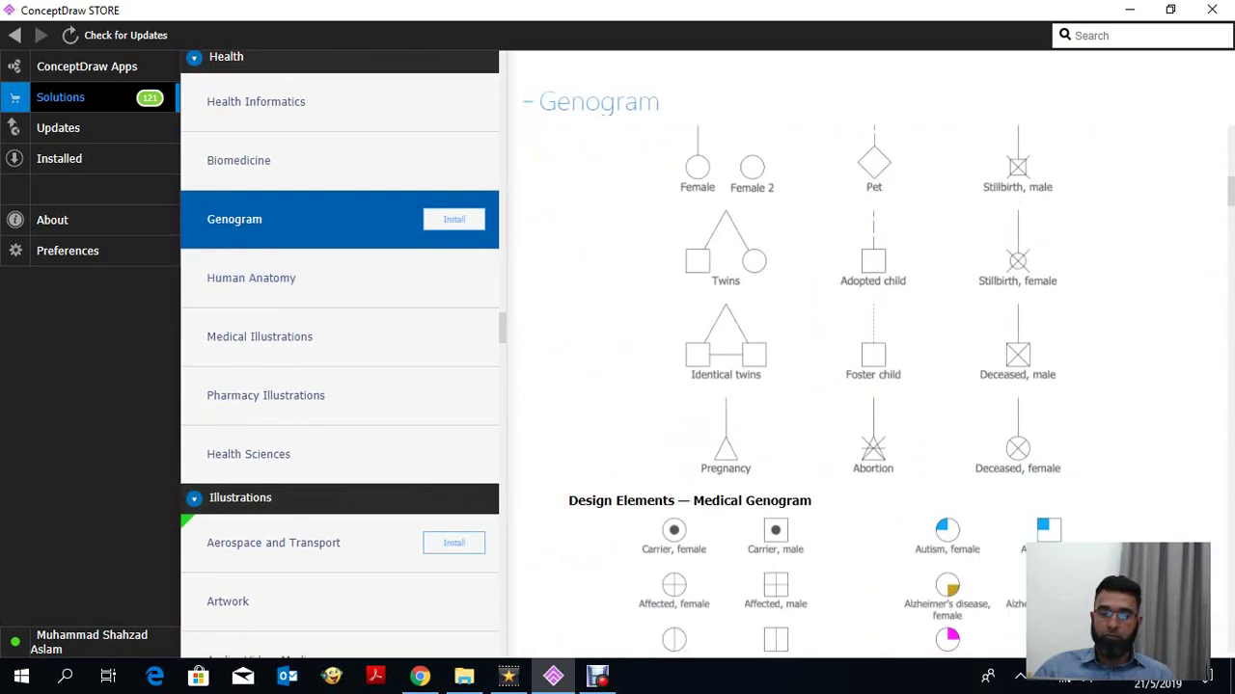
scroll(868, 386, down, 5)
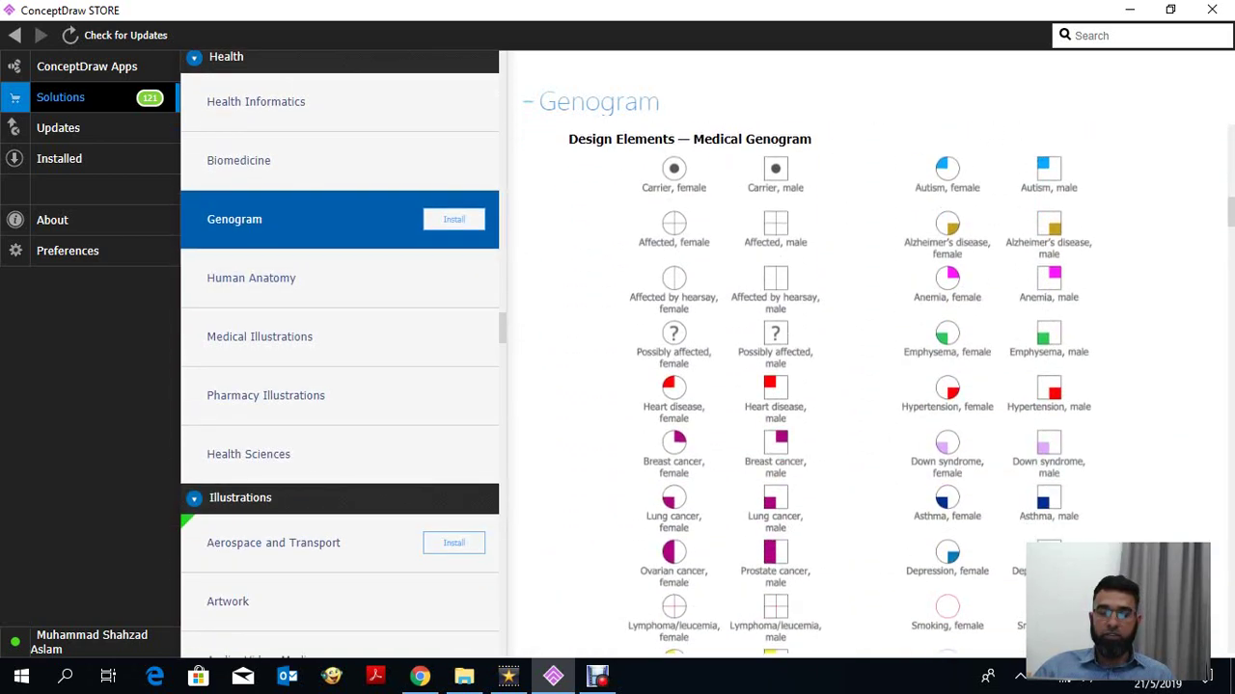
click(251, 278)
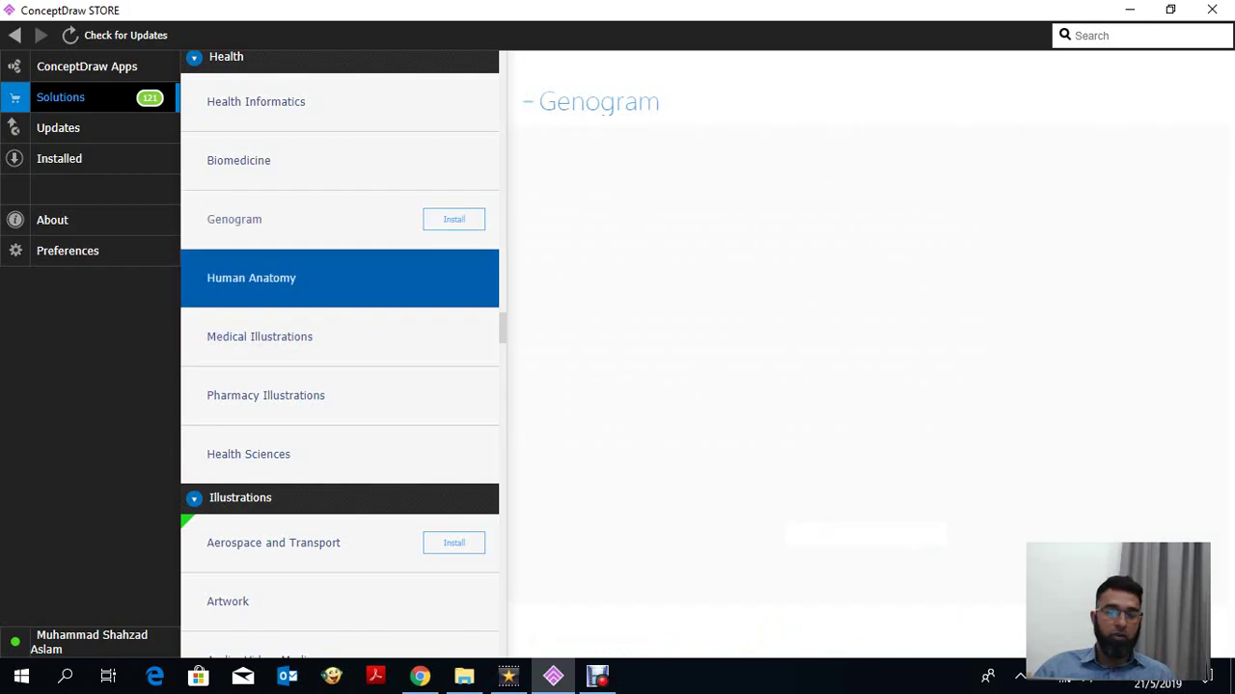
scroll(868, 386, down, 3)
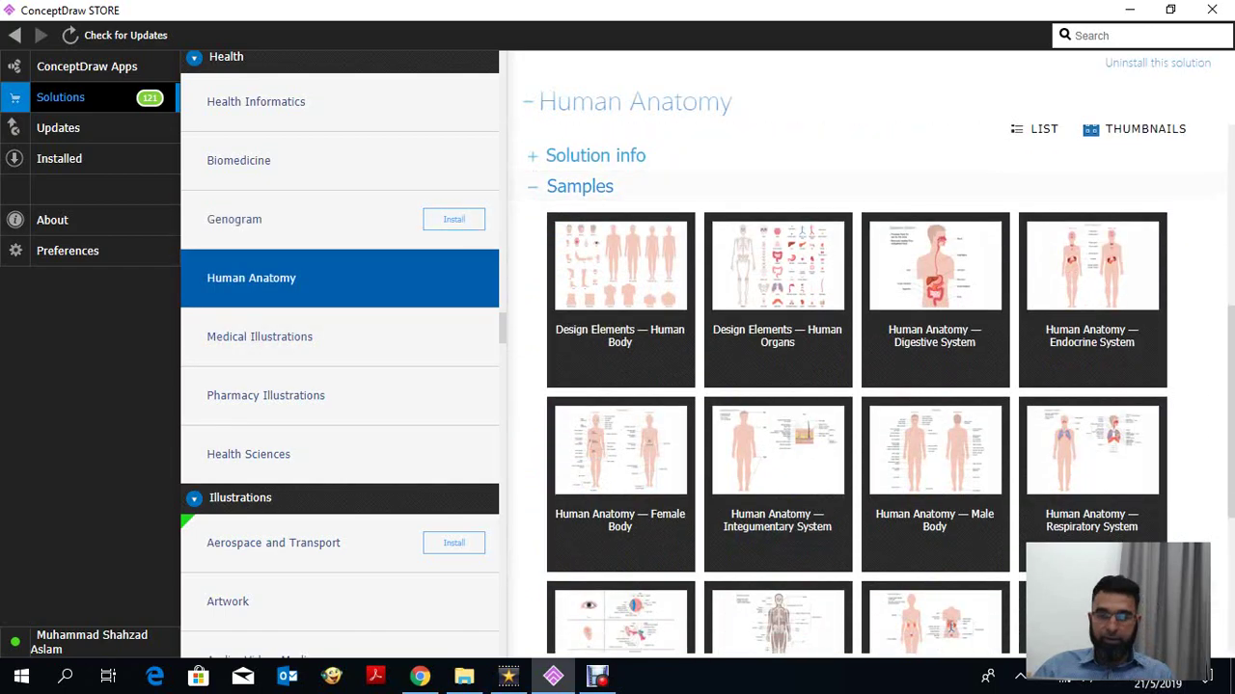
scroll(868, 386, down, 1)
Browse the Medical Illustrations, Pharmacy Illustrations and Health Sciences sample sections.
click(259, 337)
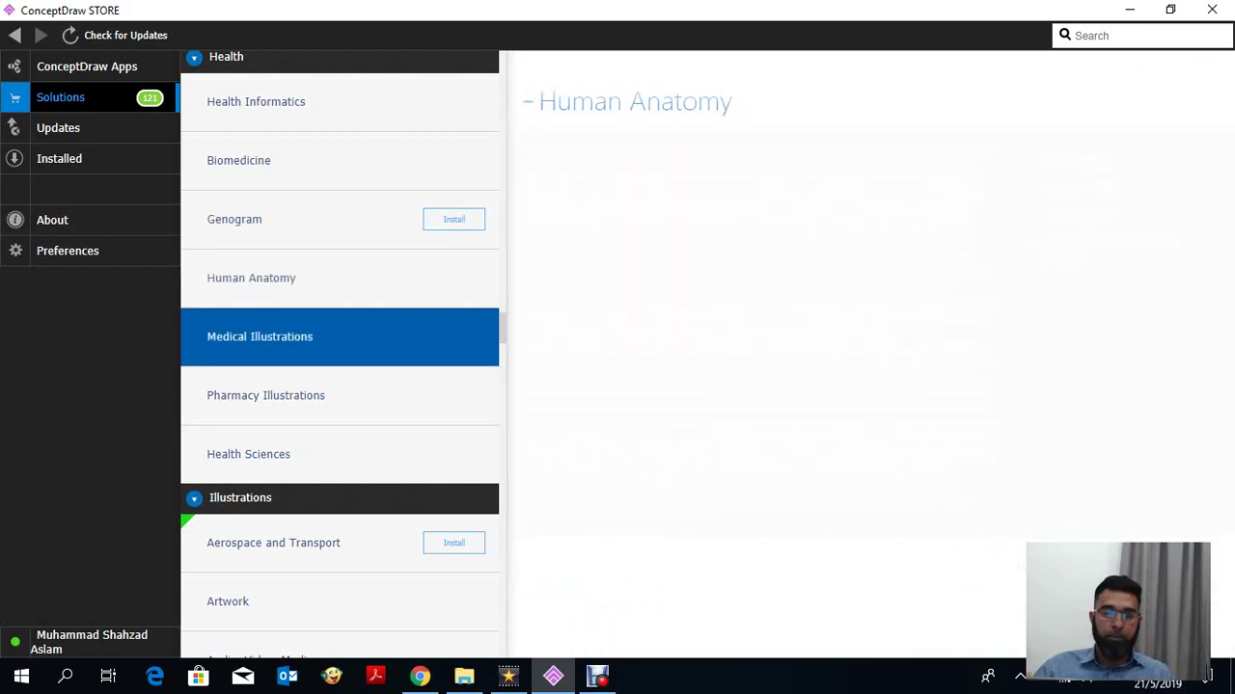
scroll(868, 386, down, 6)
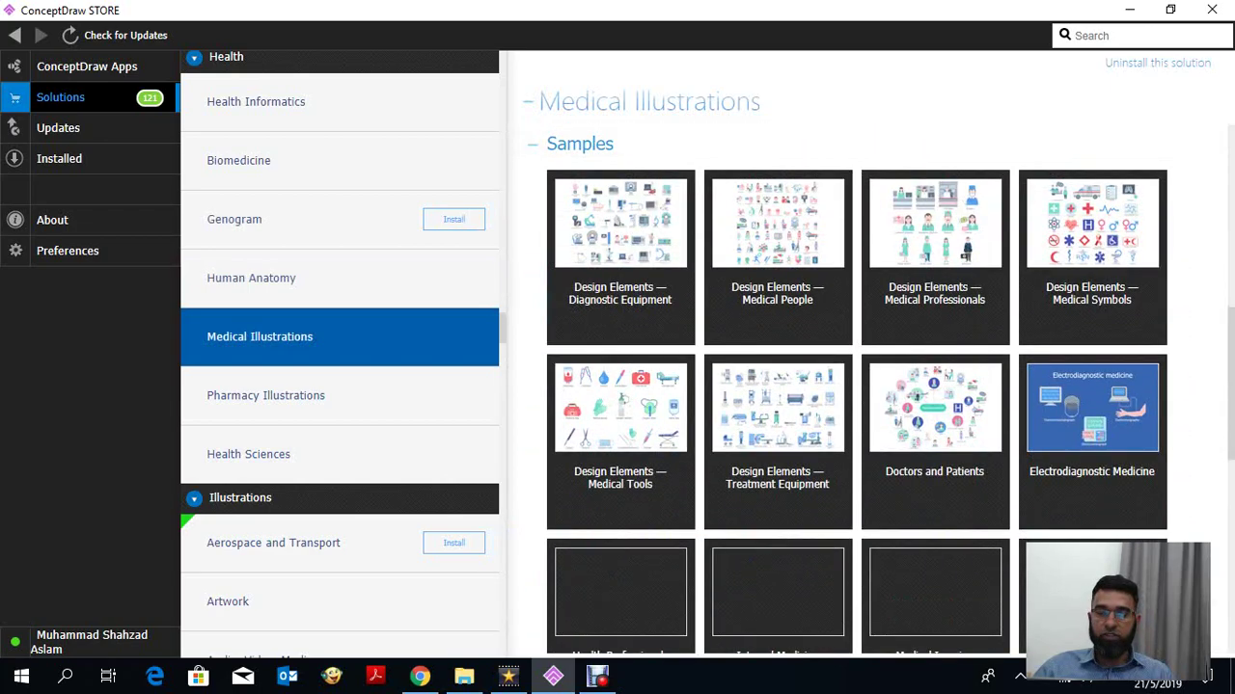
click(265, 396)
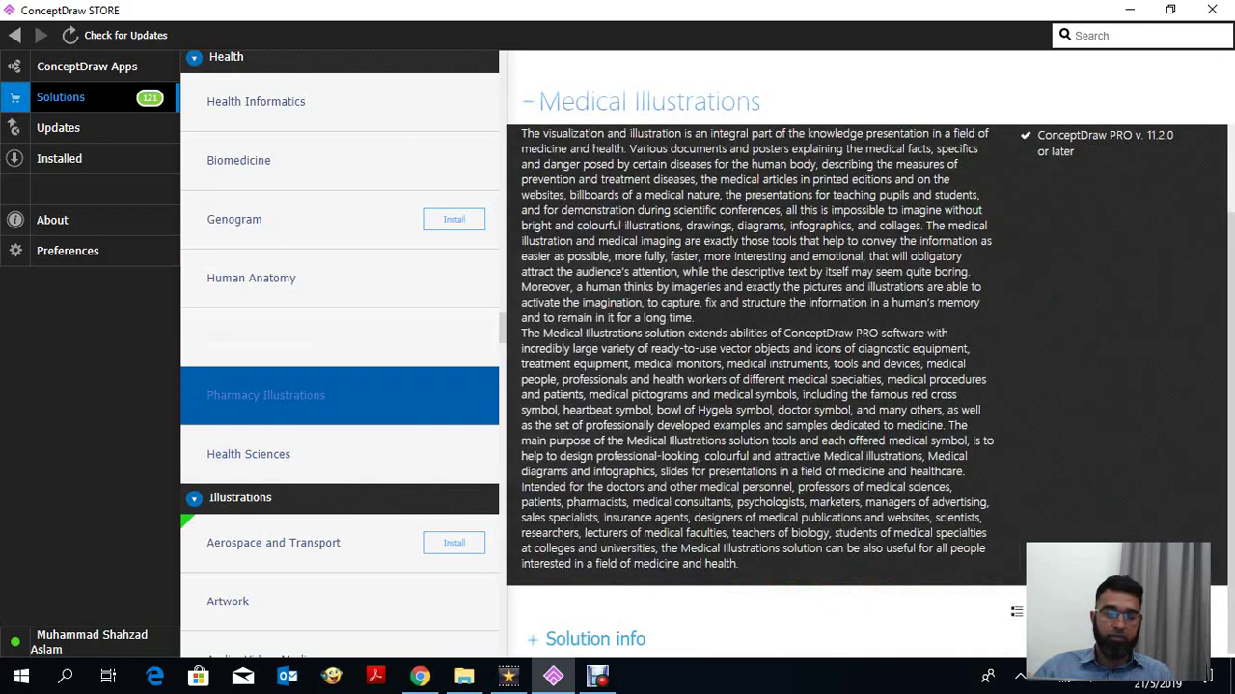
scroll(868, 386, down, 8)
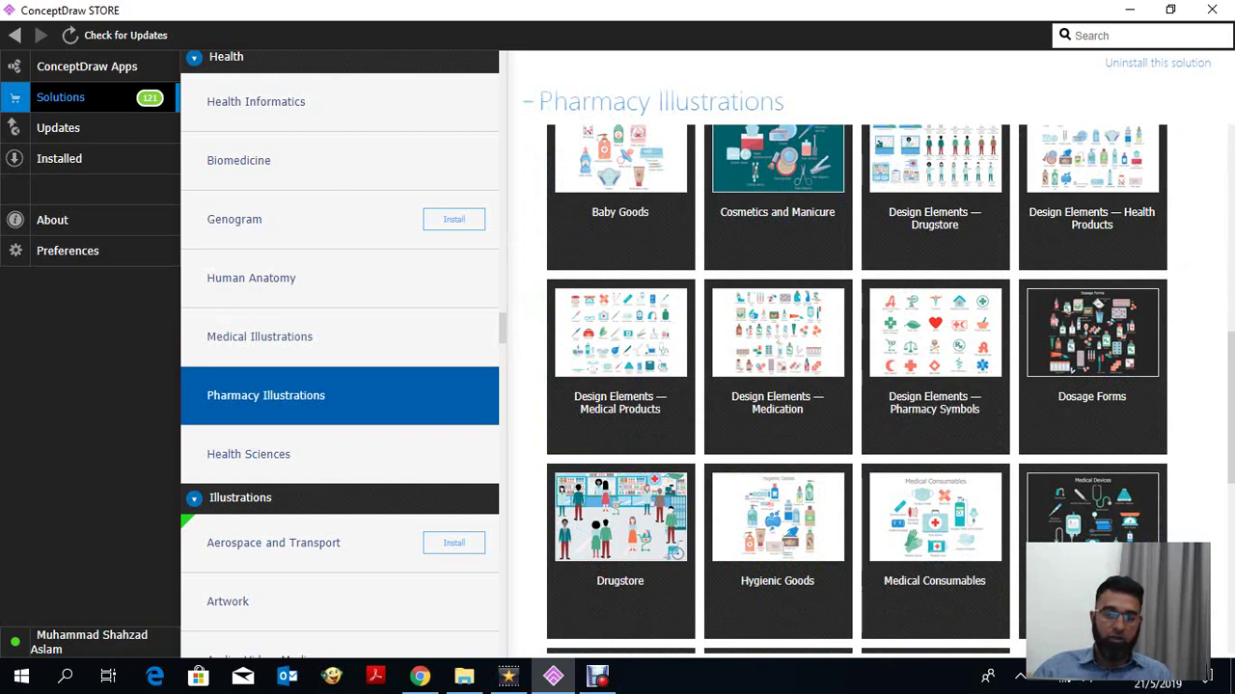
click(248, 454)
scroll(868, 386, down, 8)
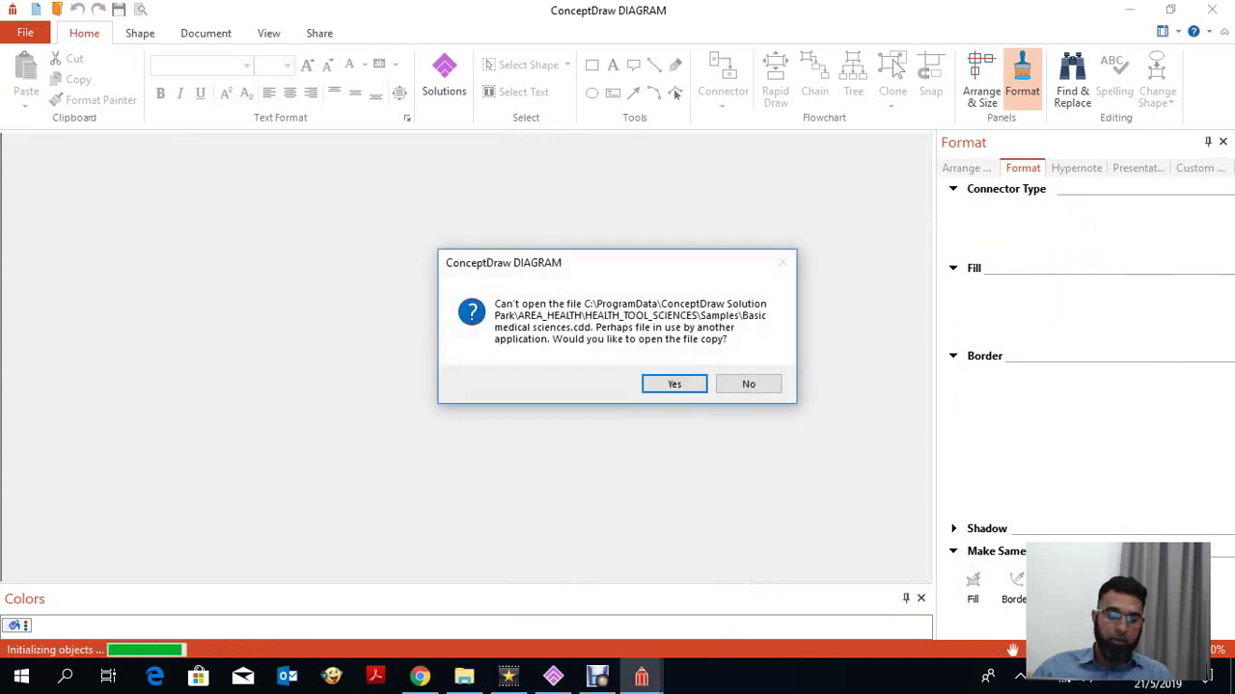
Confirm opening a copy of the Basic Medical Sciences sample file.
key(Return)
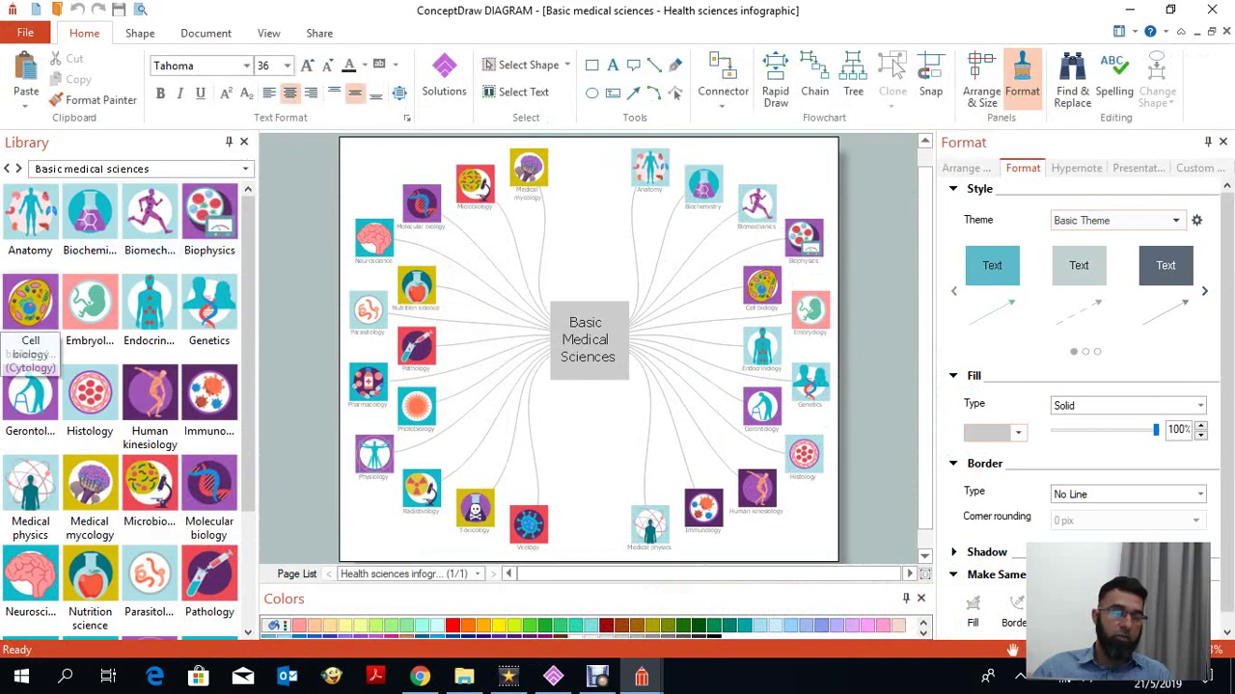
Scroll through the Basic medical sciences library icons, then return to ConceptDraw STORE.
mouse_move(209, 309)
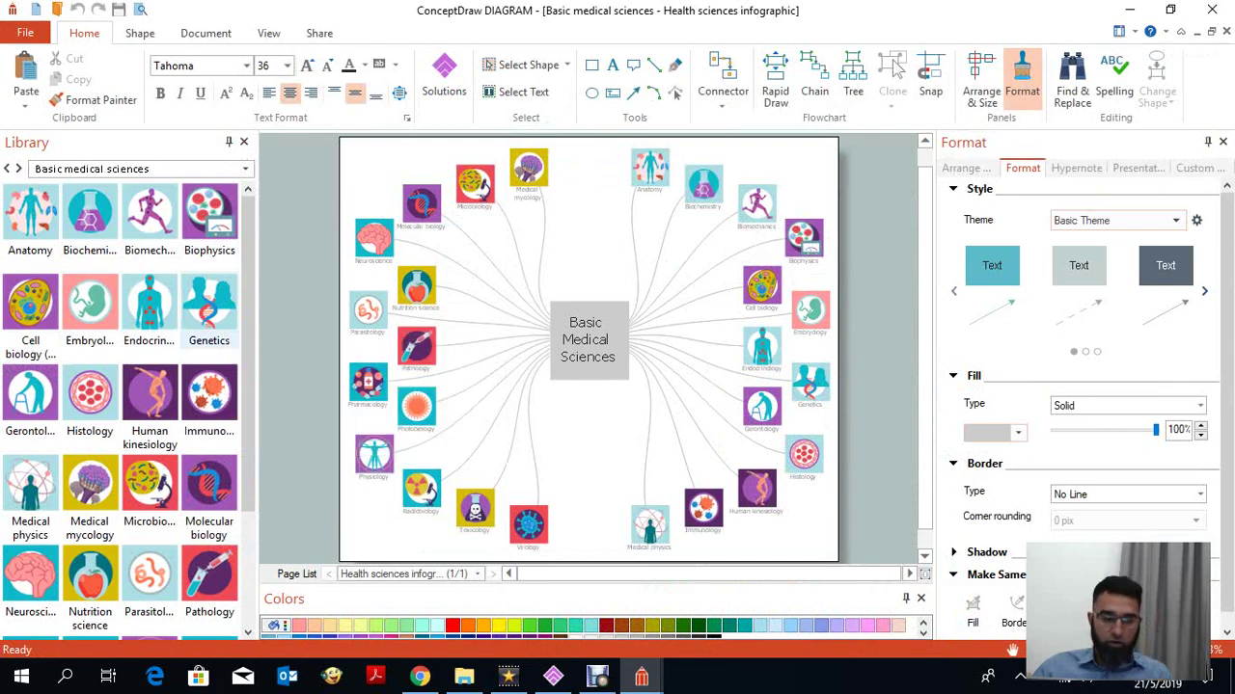
scroll(210, 319, down, 3)
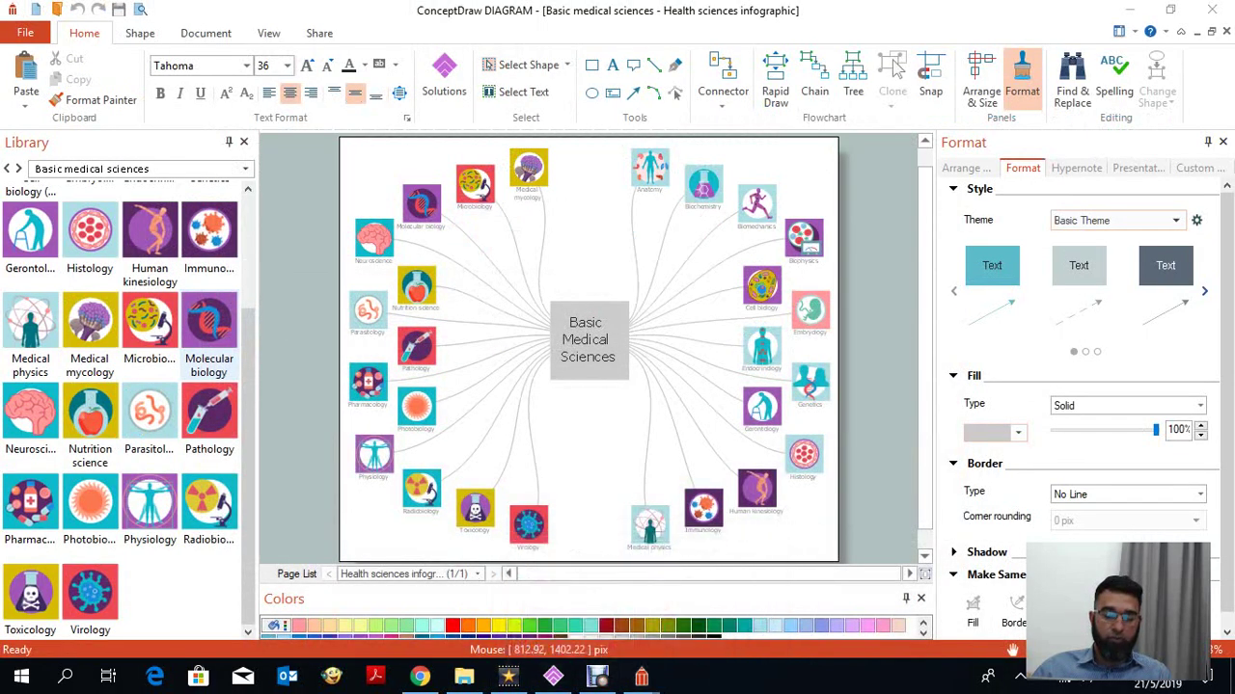
click(552, 676)
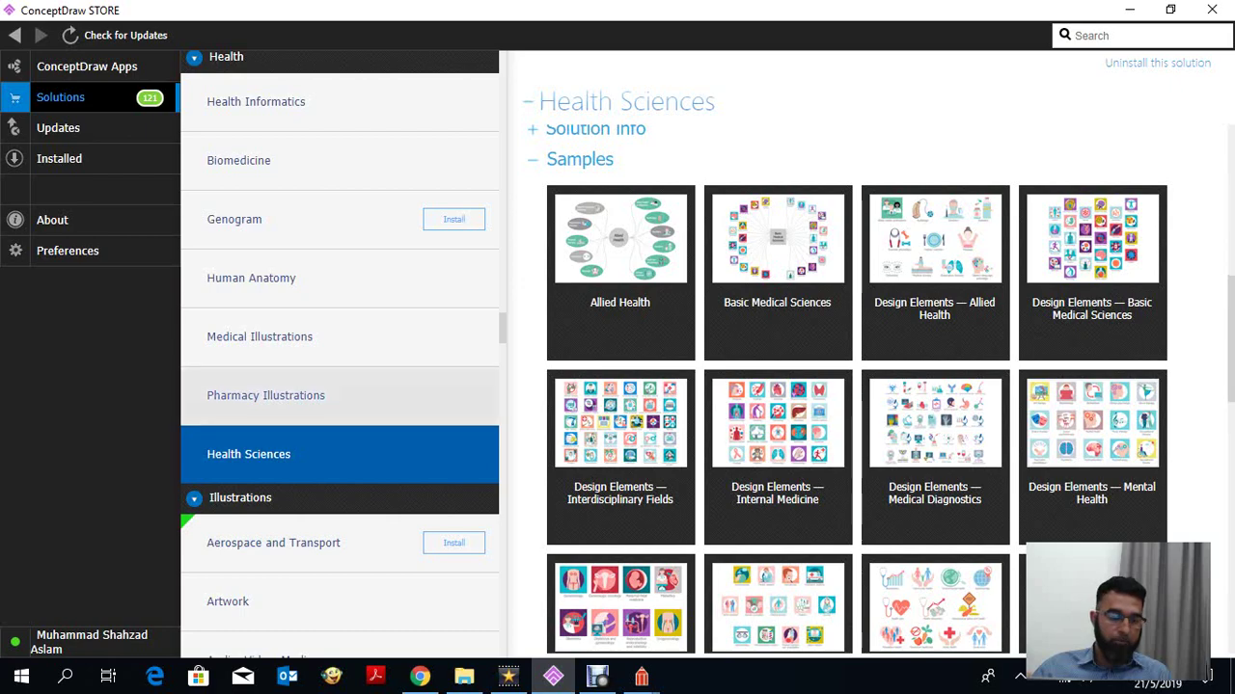
Go to the Biomedicine solution page and scroll down to its Samples.
click(289, 160)
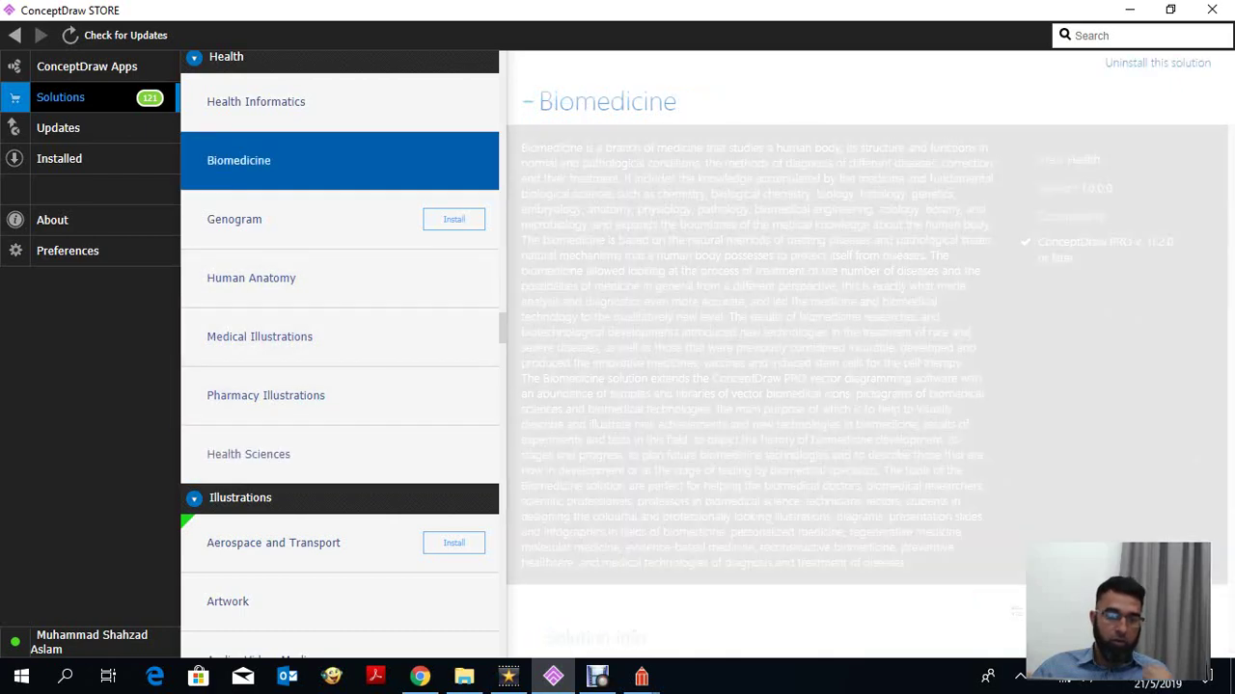
scroll(868, 386, down, 10)
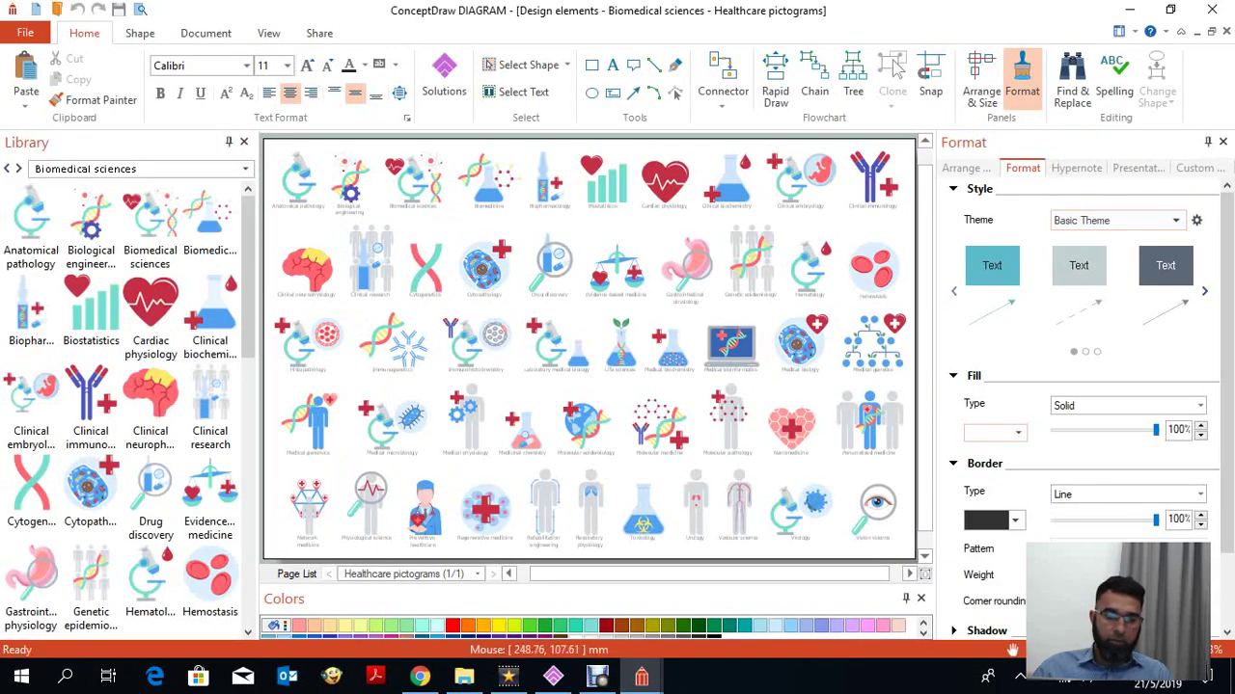
click(618, 266)
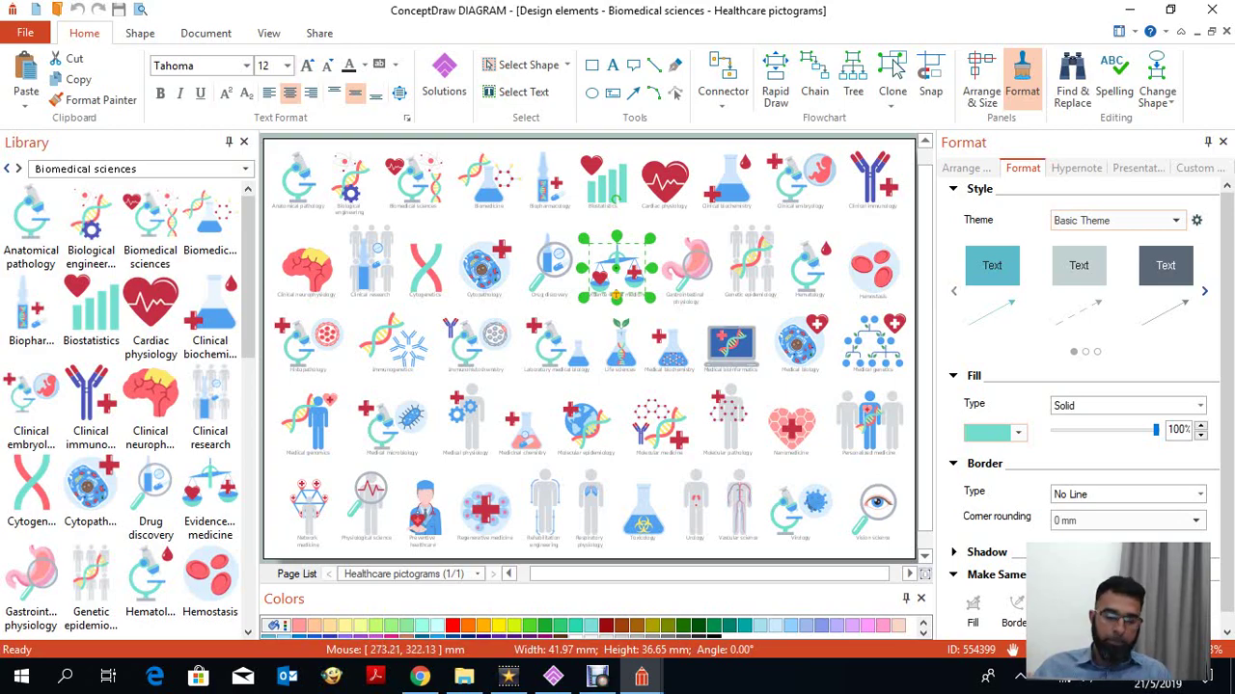
Bring the ConceptDraw STORE window back to the front.
click(598, 677)
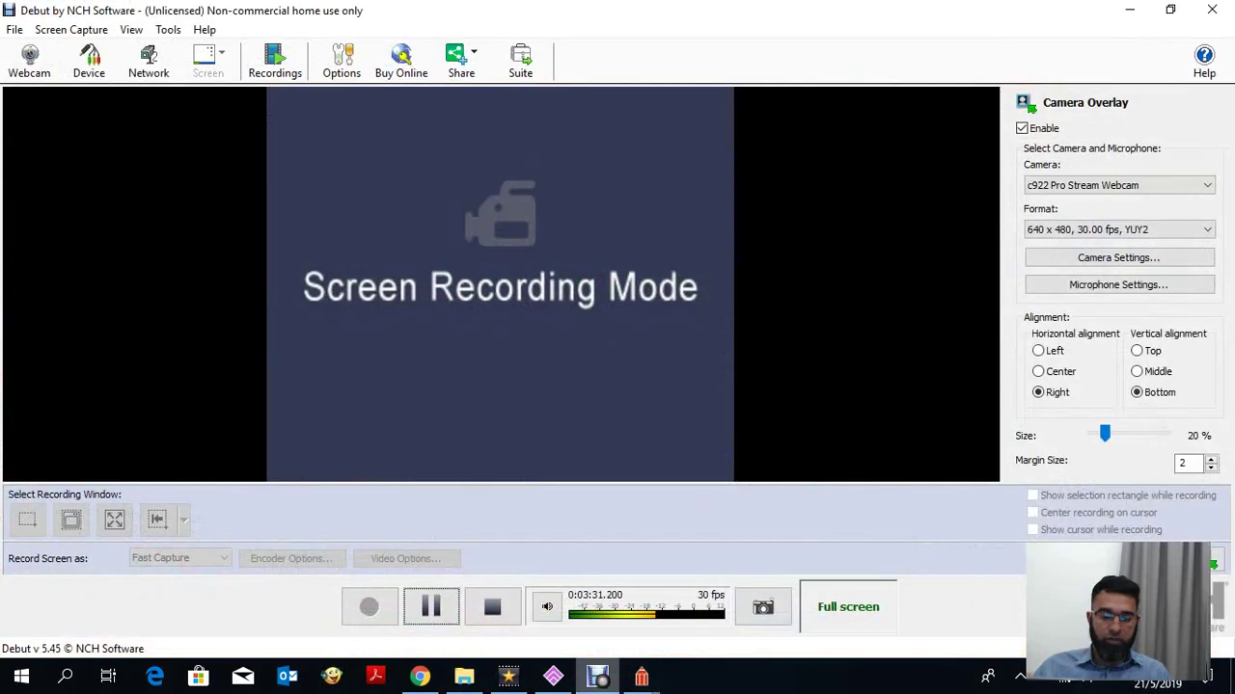
click(598, 677)
click(552, 677)
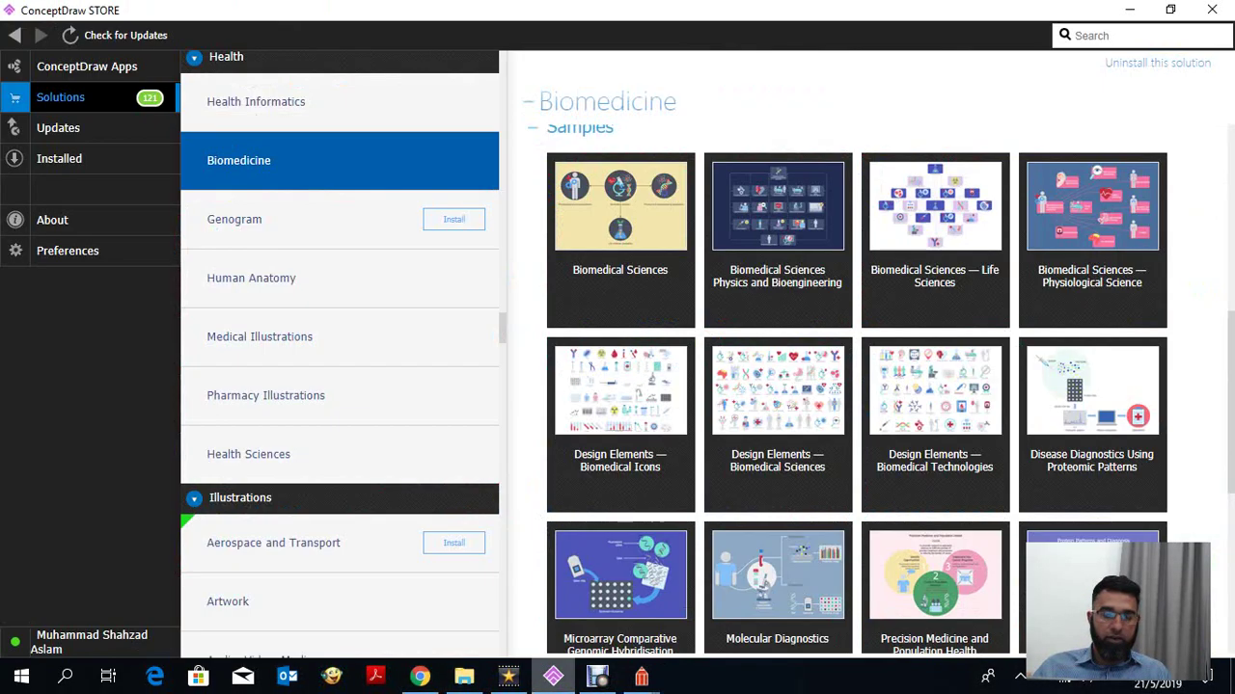
Browse the Pharmacy Illustrations samples, then return to the STORE window.
click(265, 395)
scroll(752, 290, down, 2)
scroll(868, 385, down, 5)
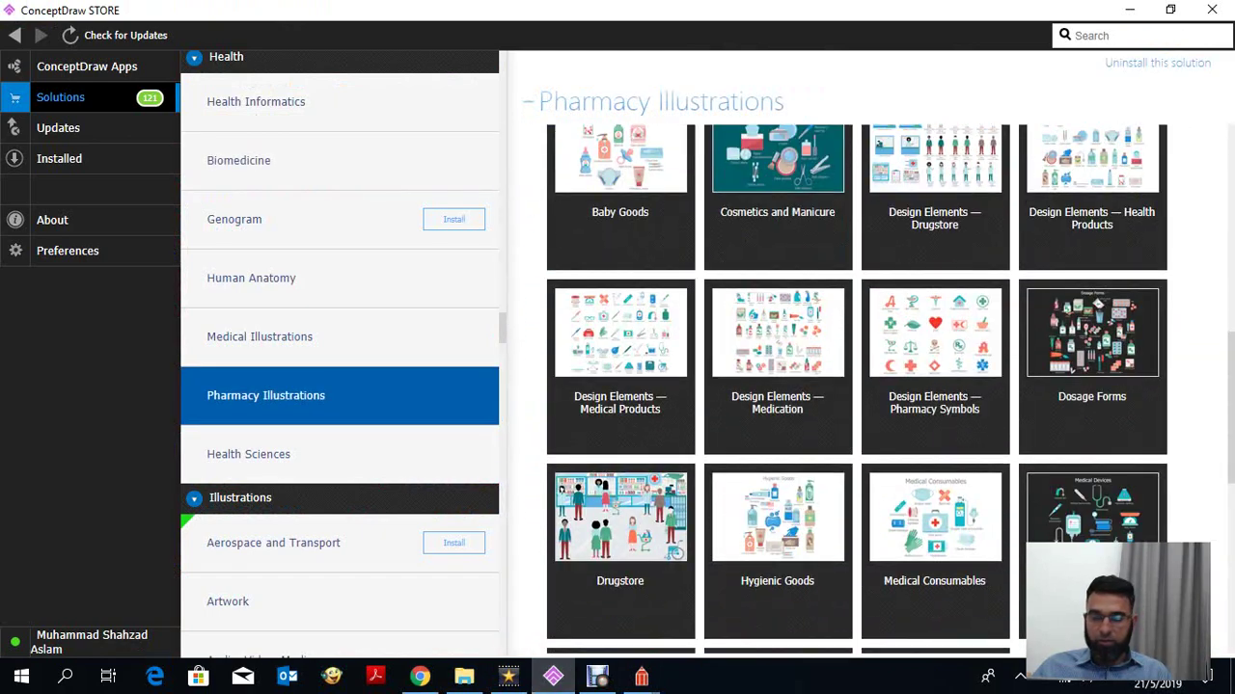
scroll(868, 386, up, 3)
scroll(868, 386, down, 2)
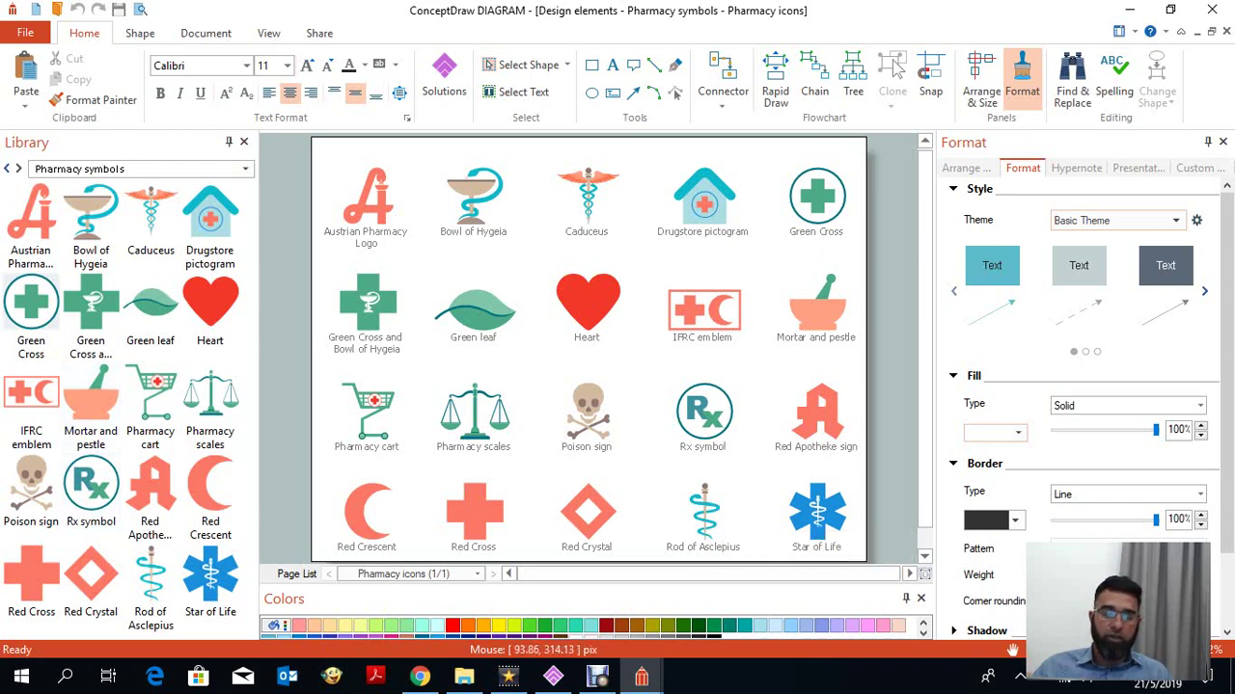
mouse_move(552, 677)
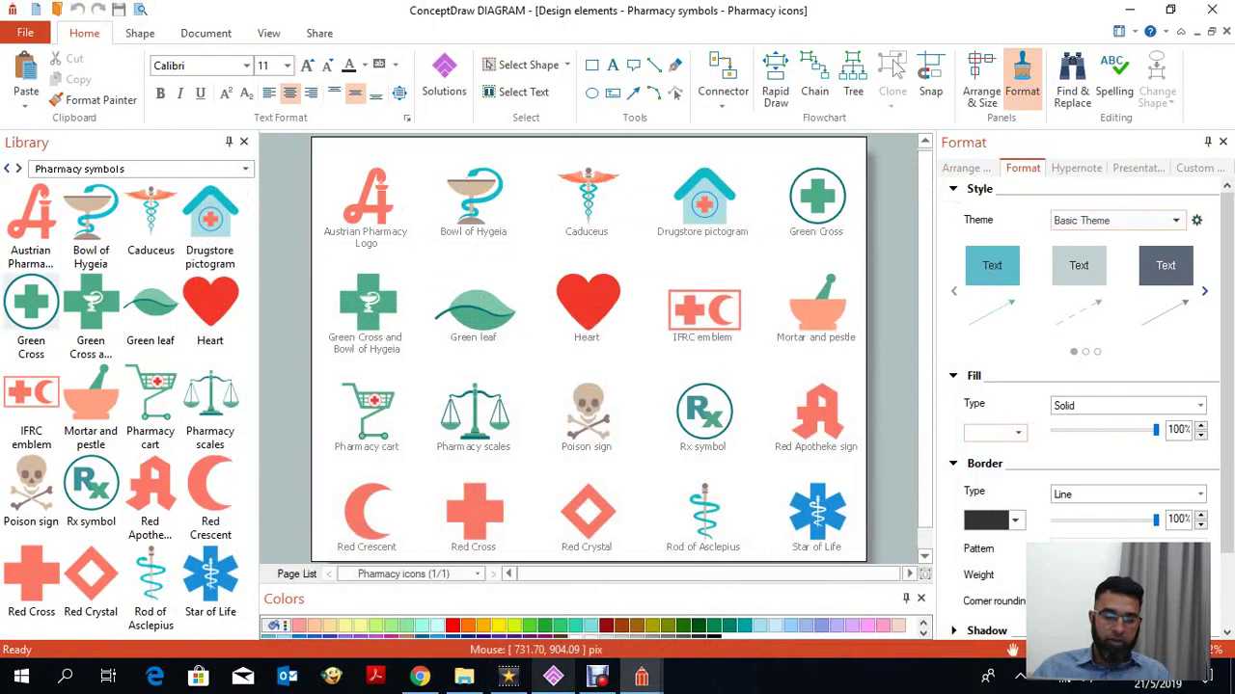
click(553, 677)
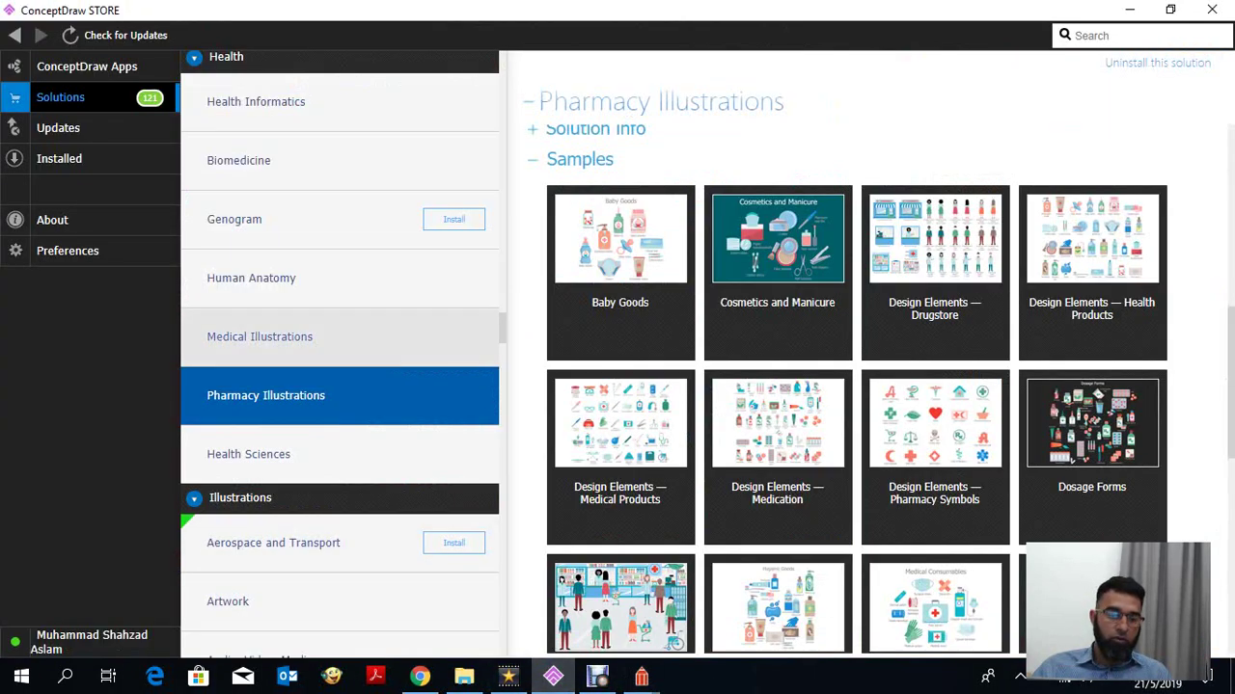
Go to Medical Illustrations and scroll to its Doctors and Patients sample.
click(259, 337)
scroll(868, 386, down, 6)
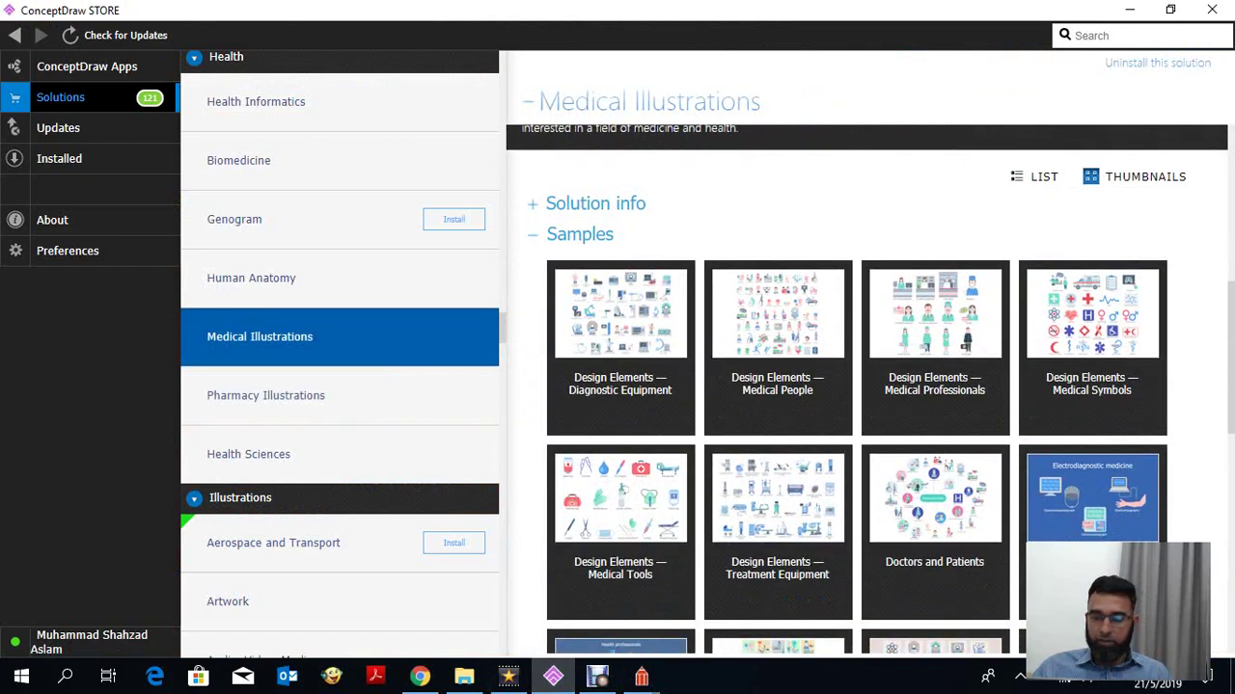
scroll(857, 385, down, 2)
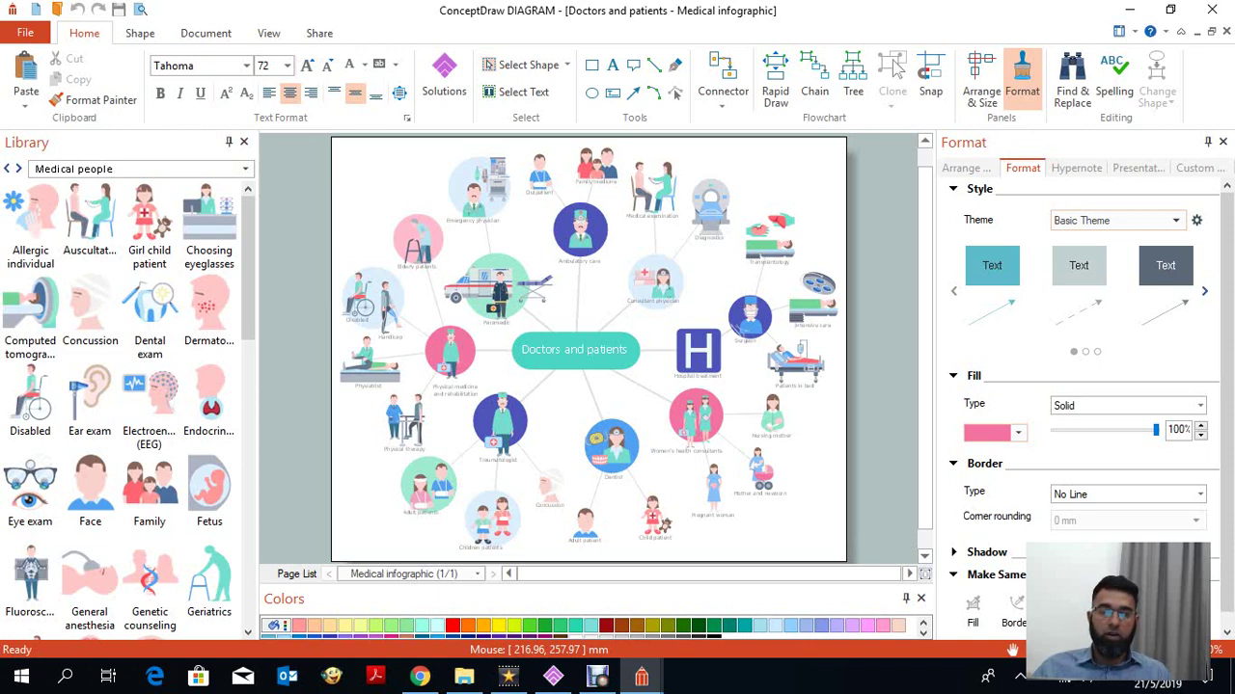
mouse_move(553, 676)
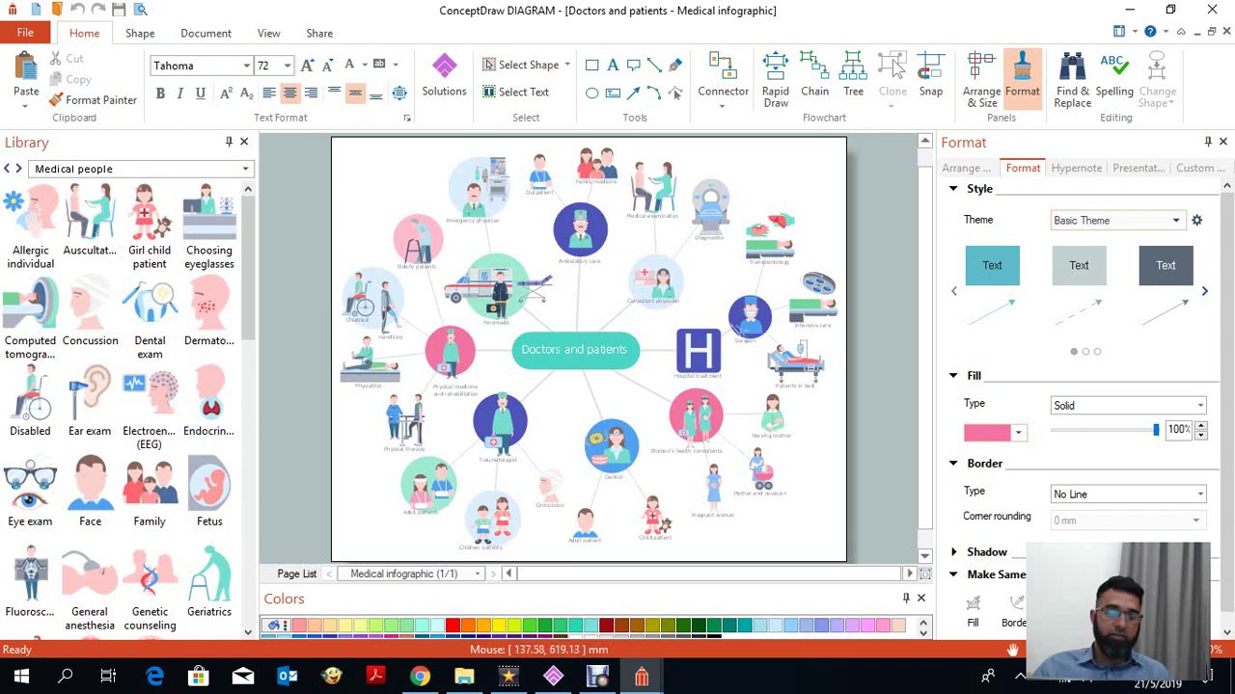
mouse_move(419, 676)
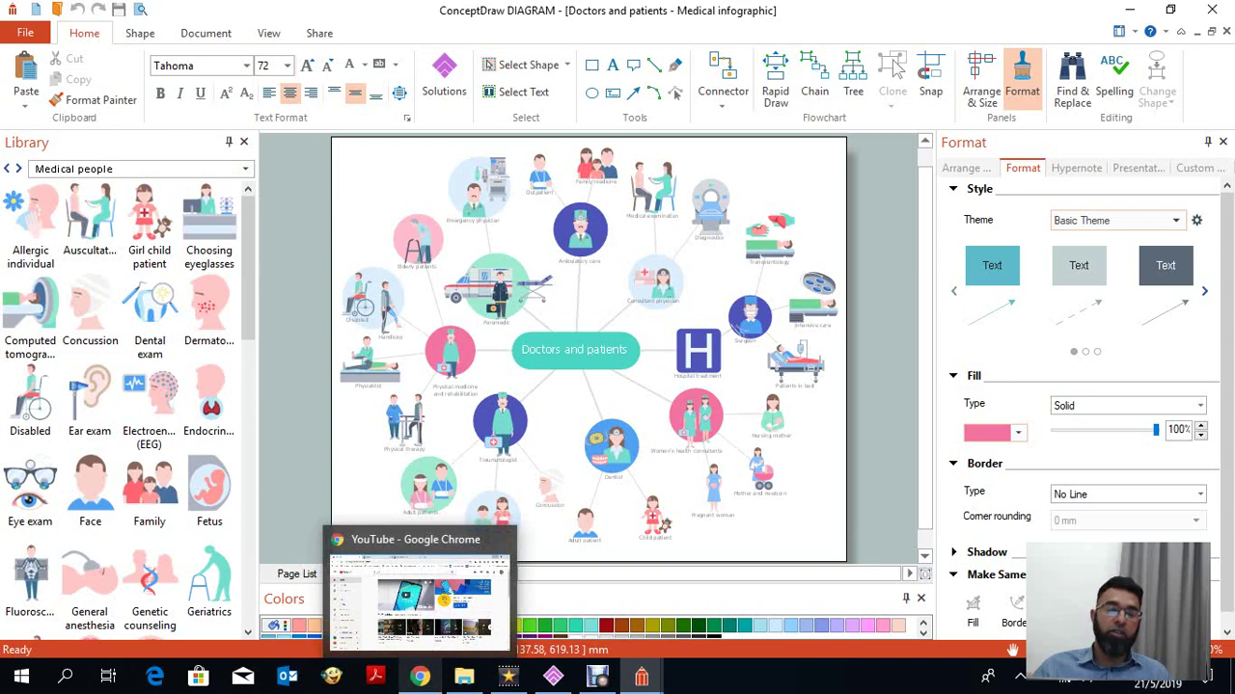
Check BioRender's pricing plans, then go back to the Insulin Pathway editor tab.
click(420, 676)
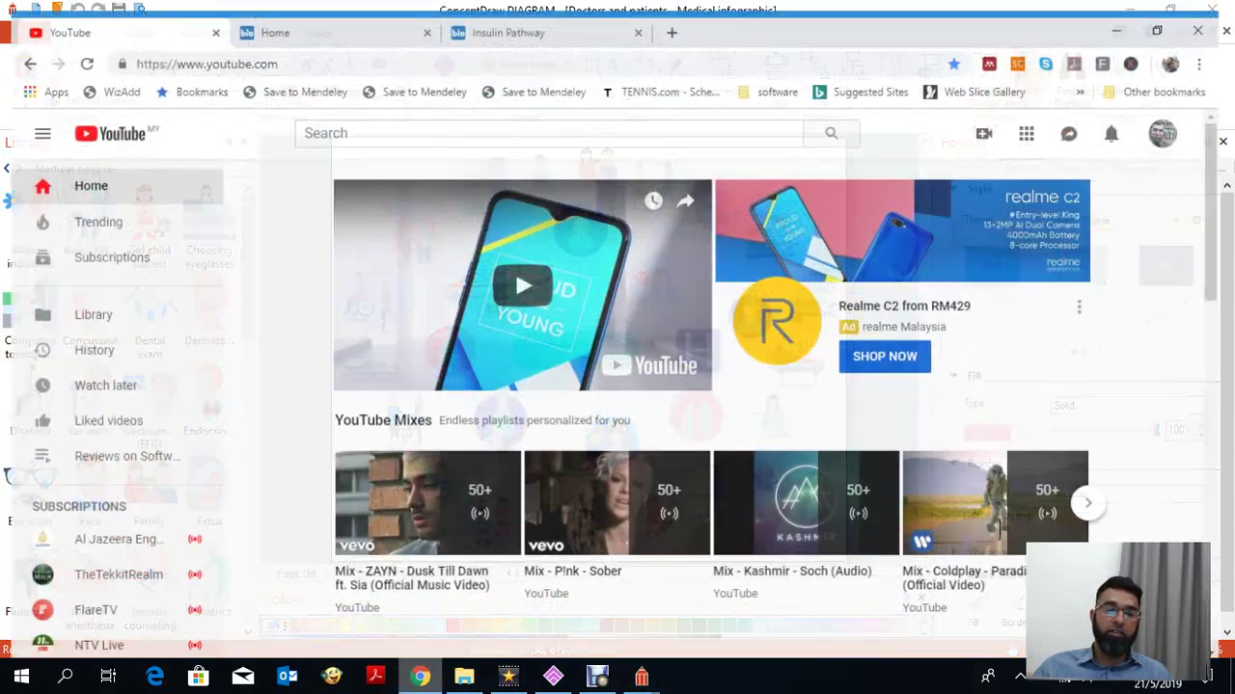
click(289, 15)
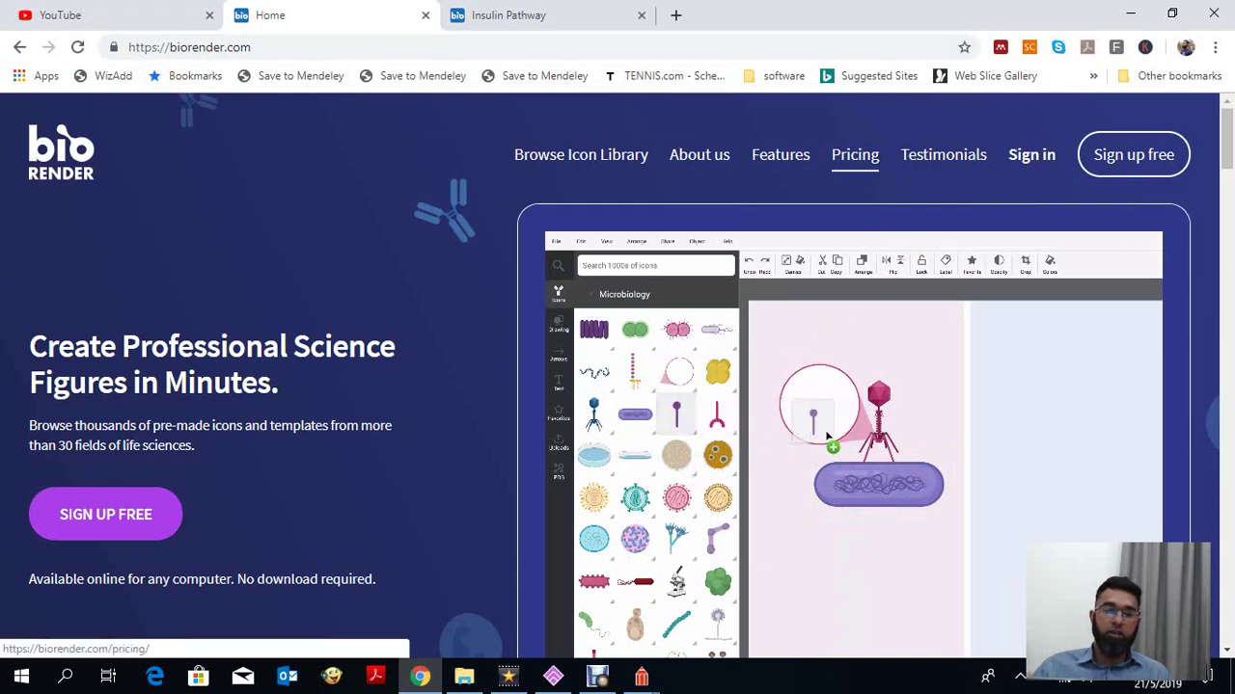
click(854, 154)
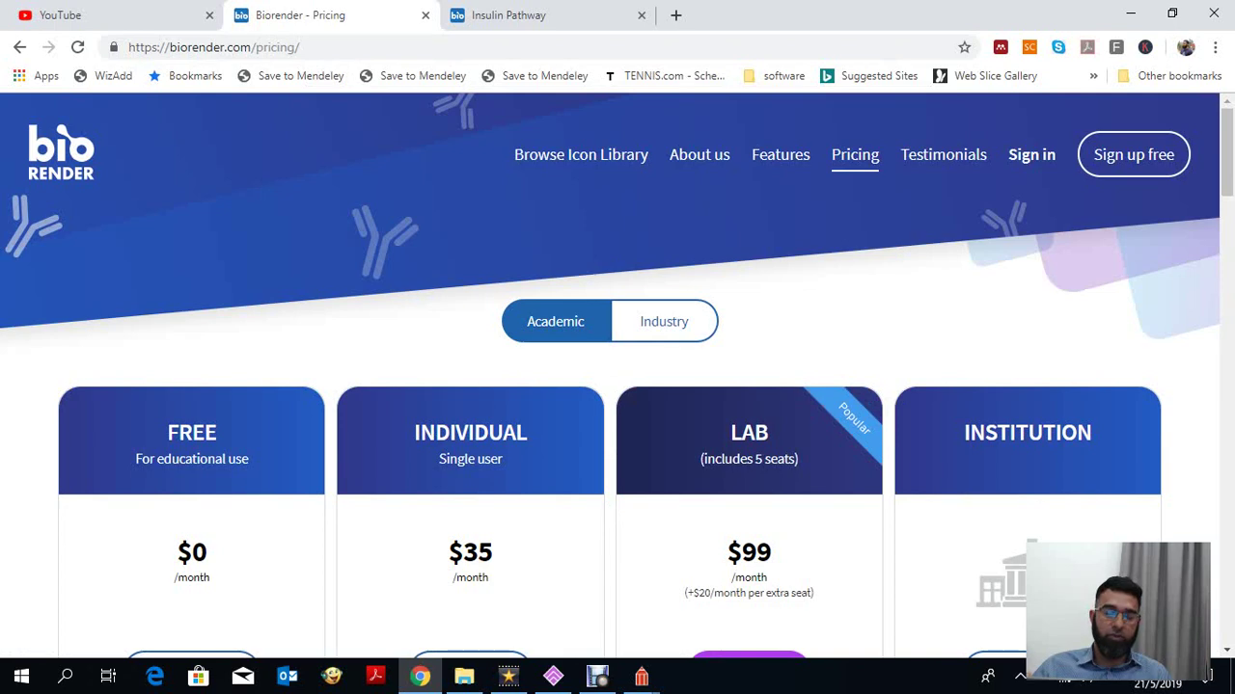
scroll(618, 376, down, 1)
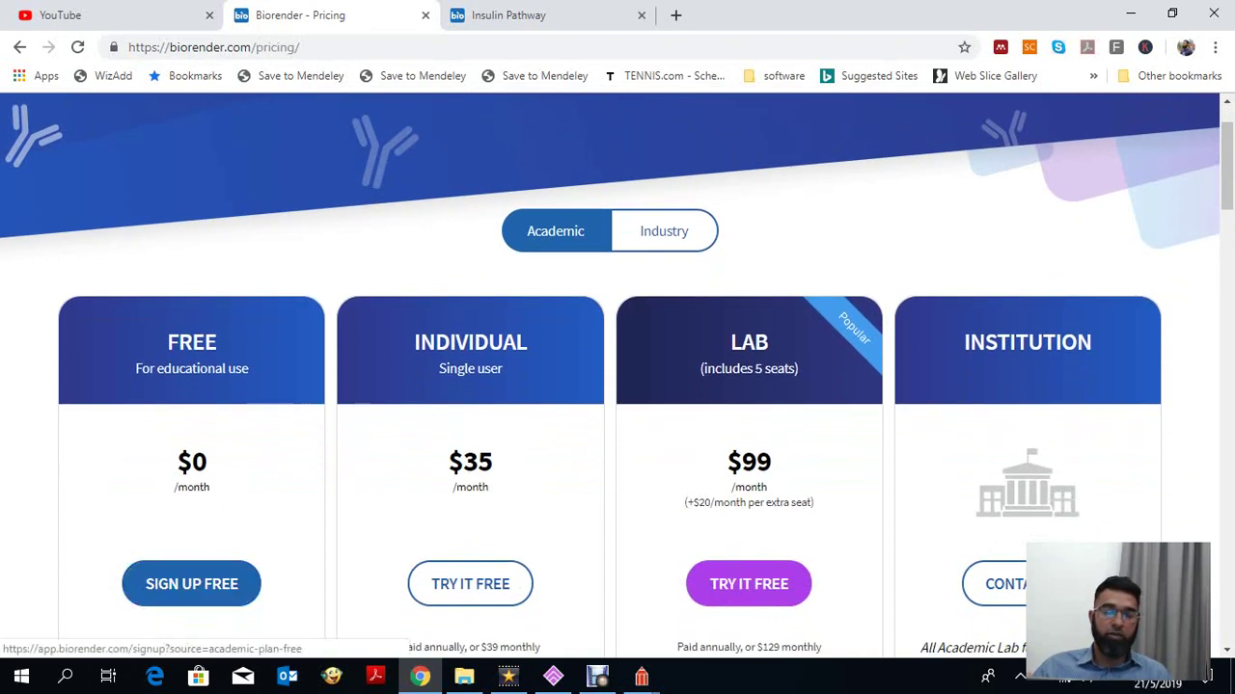
scroll(617, 377, up, 1)
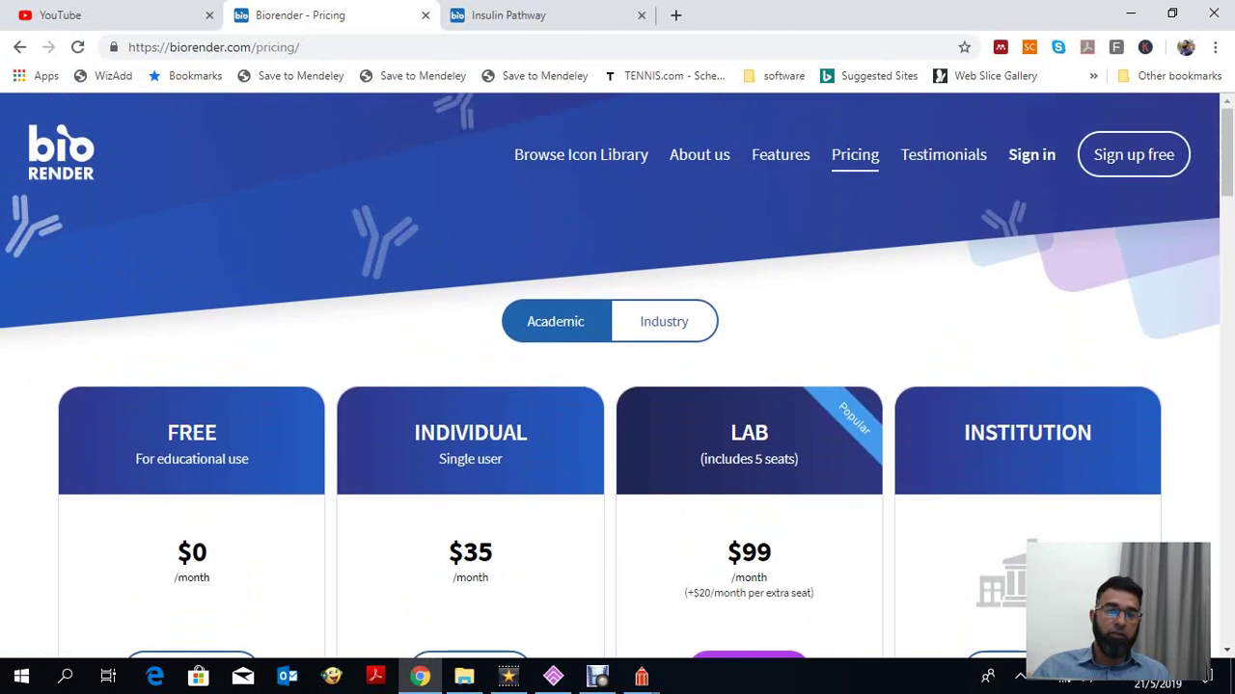
click(508, 15)
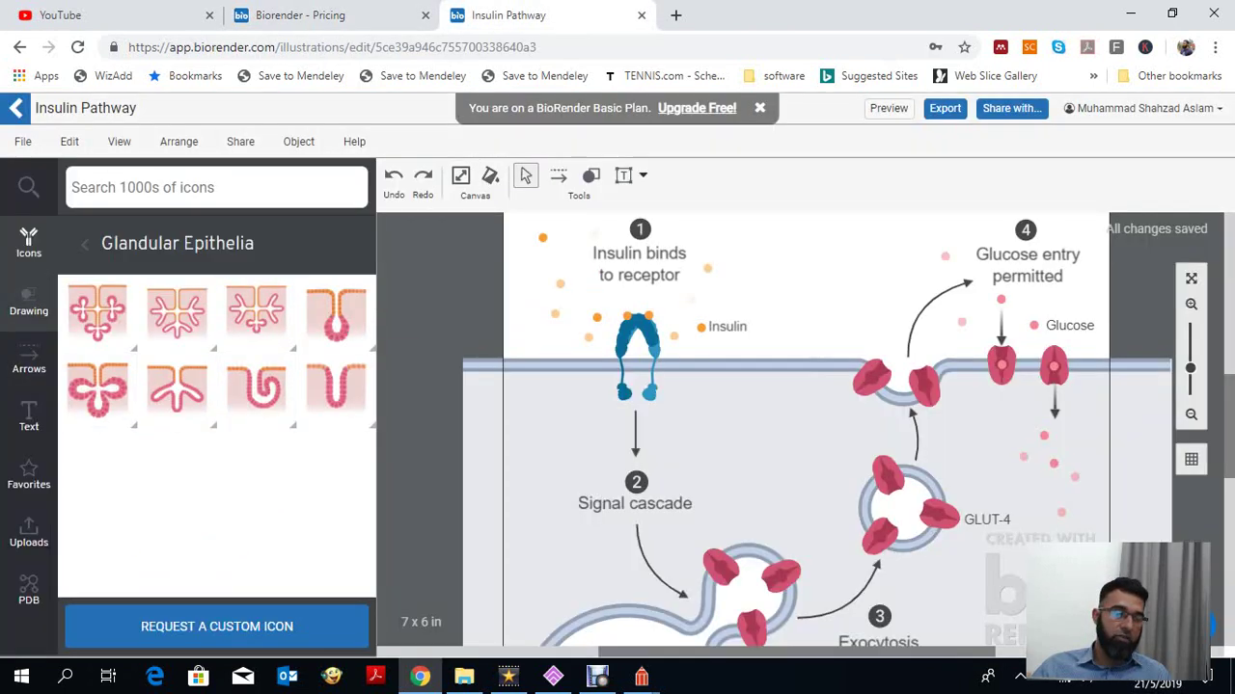
Look through BioRender's Drawing, Arrows, Text and Favorites panels, then return to the icon categories.
click(29, 301)
click(29, 358)
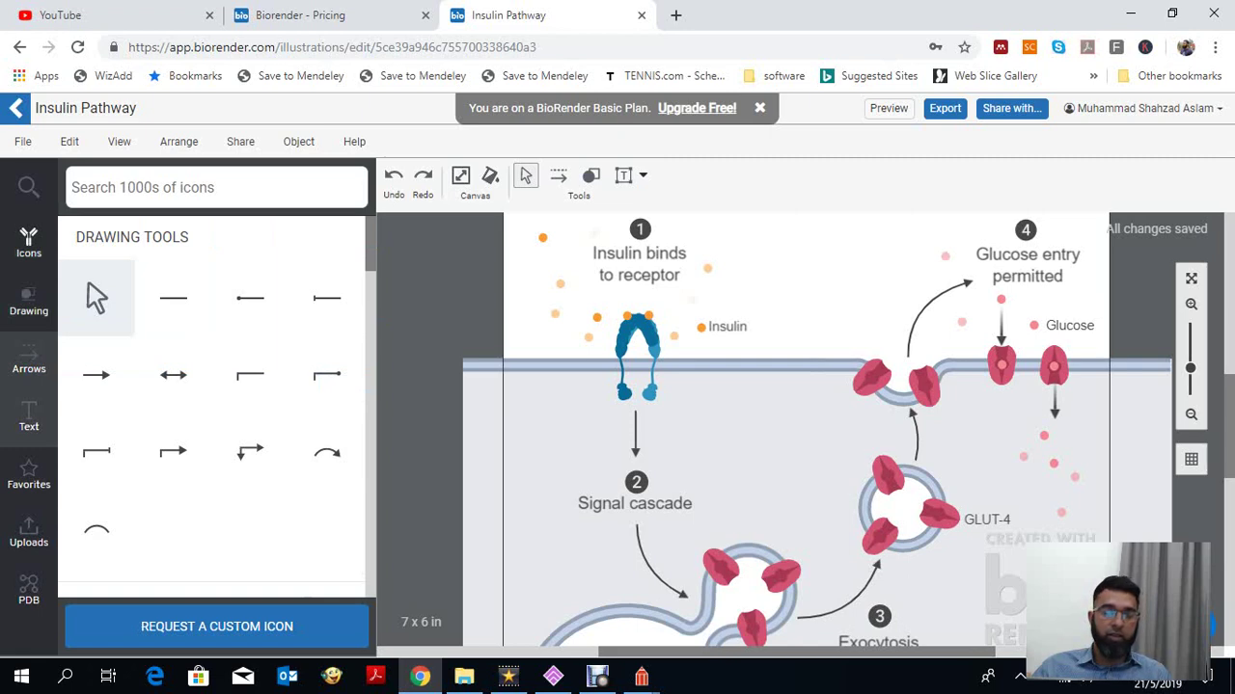
click(29, 417)
click(29, 475)
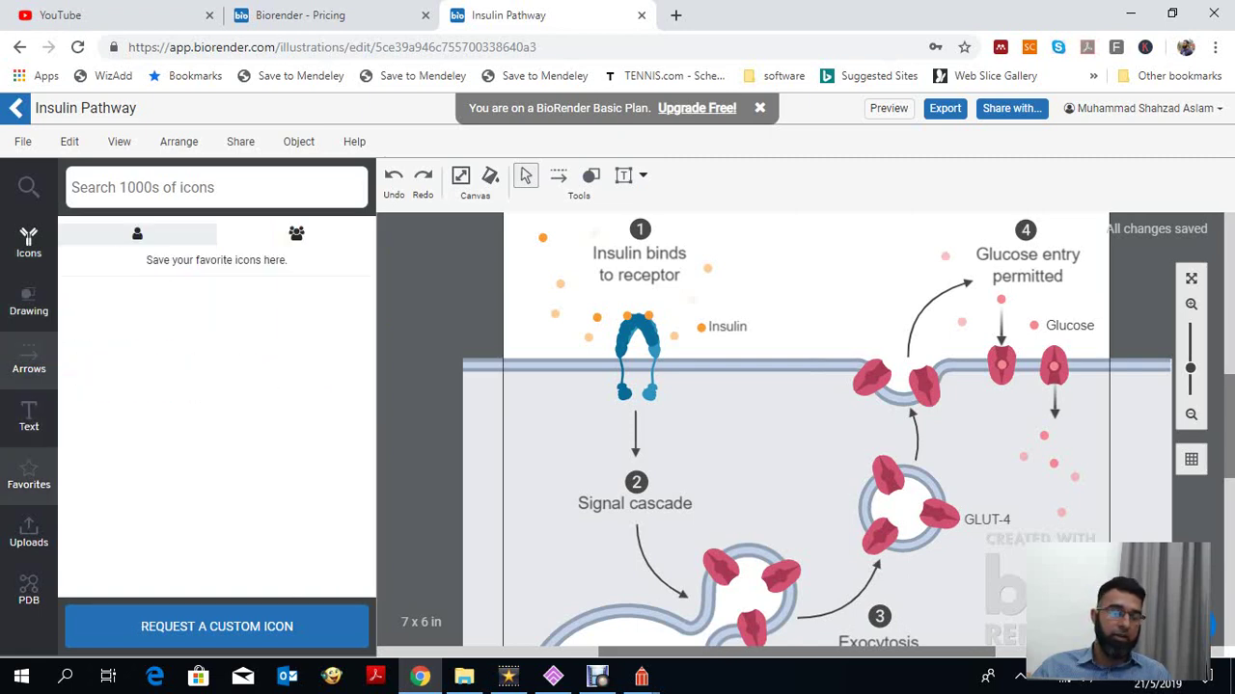
click(29, 243)
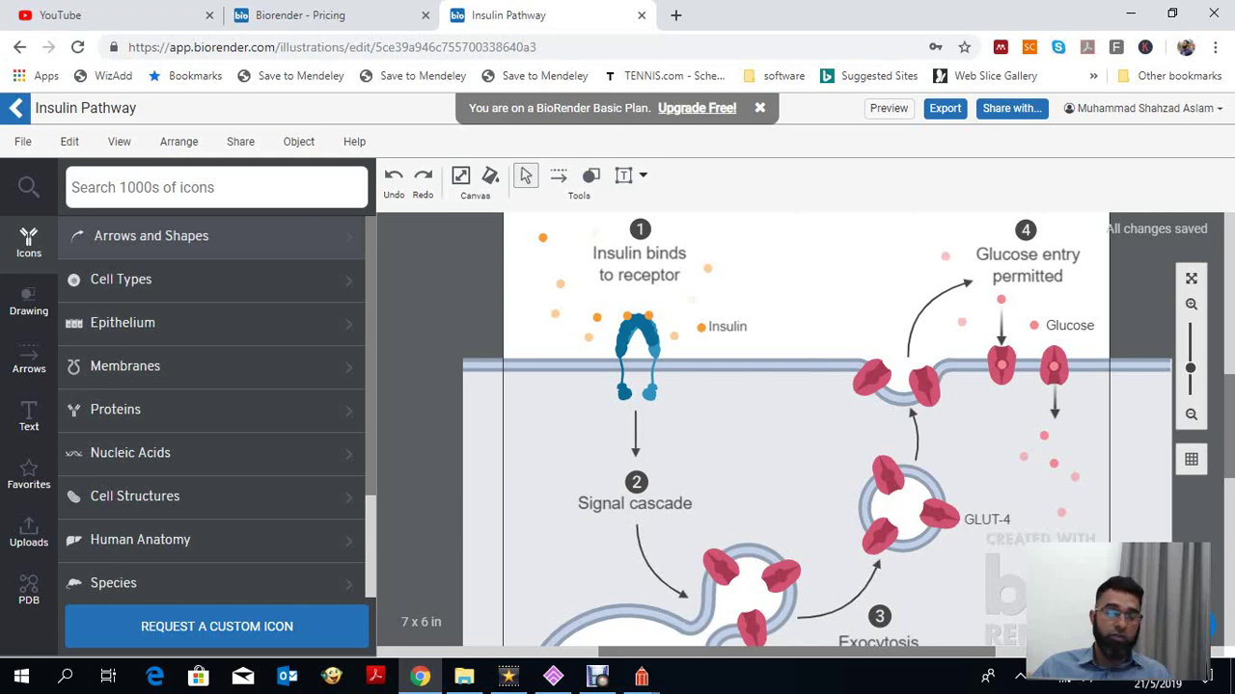
Browse the Cell Types icons: Epithelial, Generic, Immune & Blood, and Mitosis and Meiosis cells.
click(121, 278)
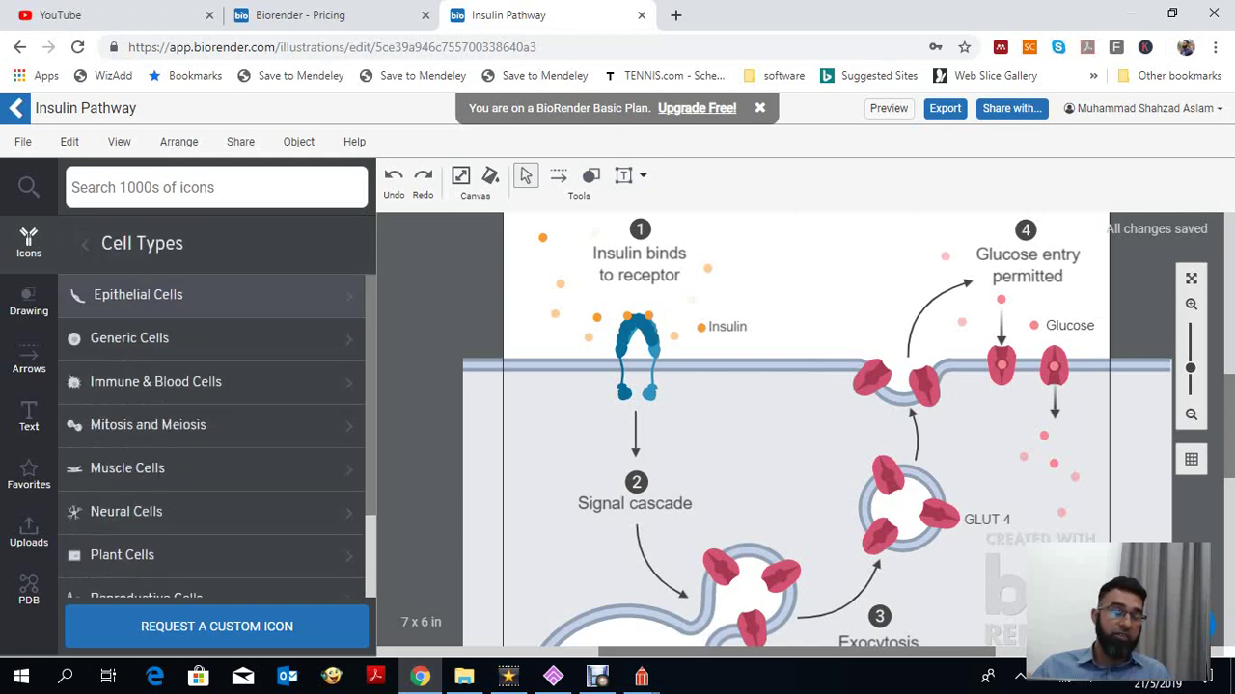
click(145, 297)
click(85, 243)
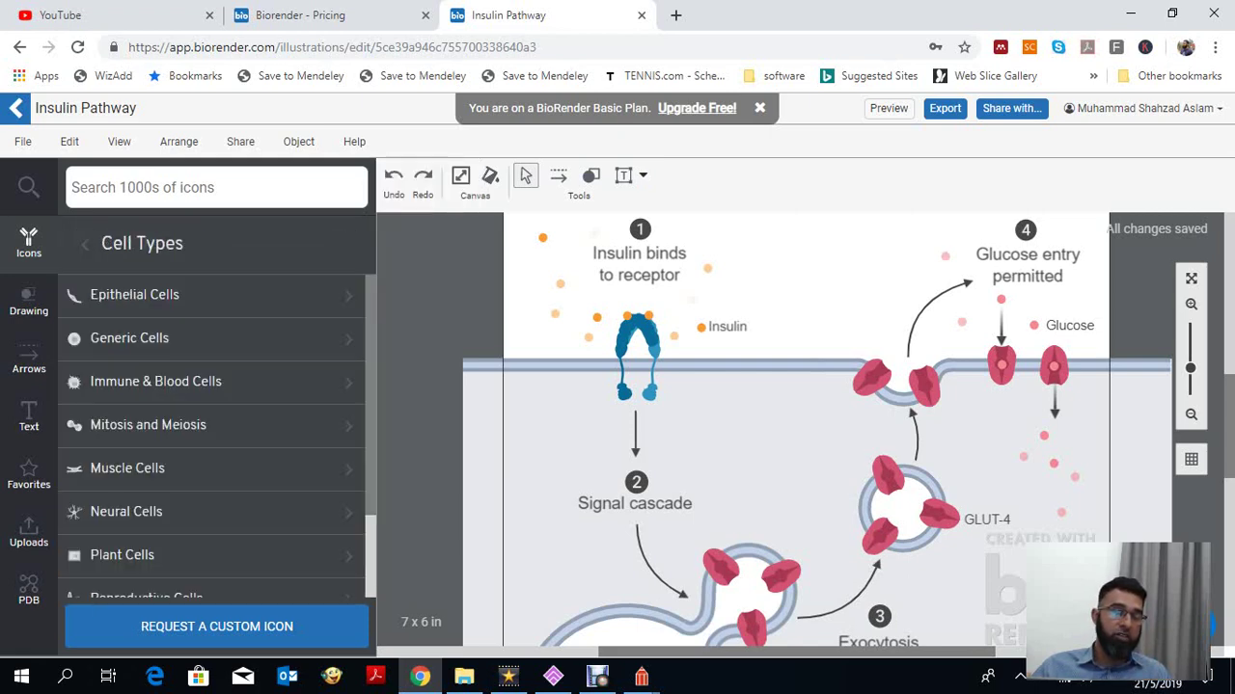
click(133, 338)
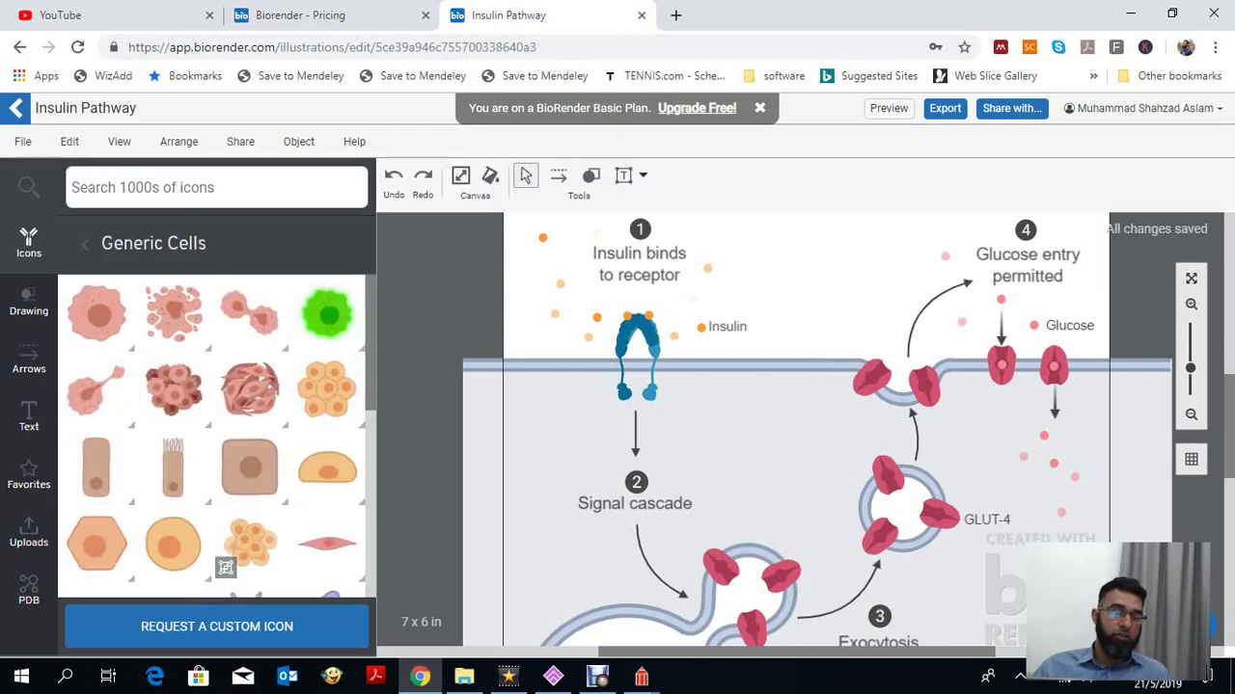
click(85, 243)
click(159, 381)
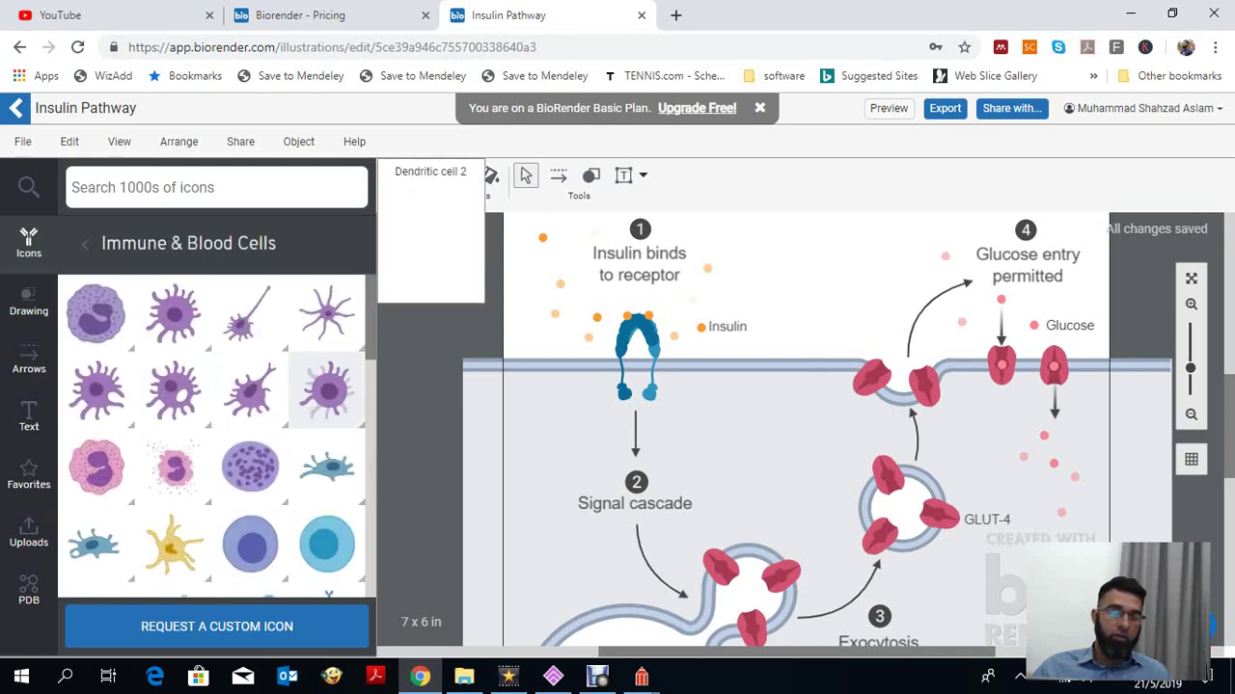
click(85, 244)
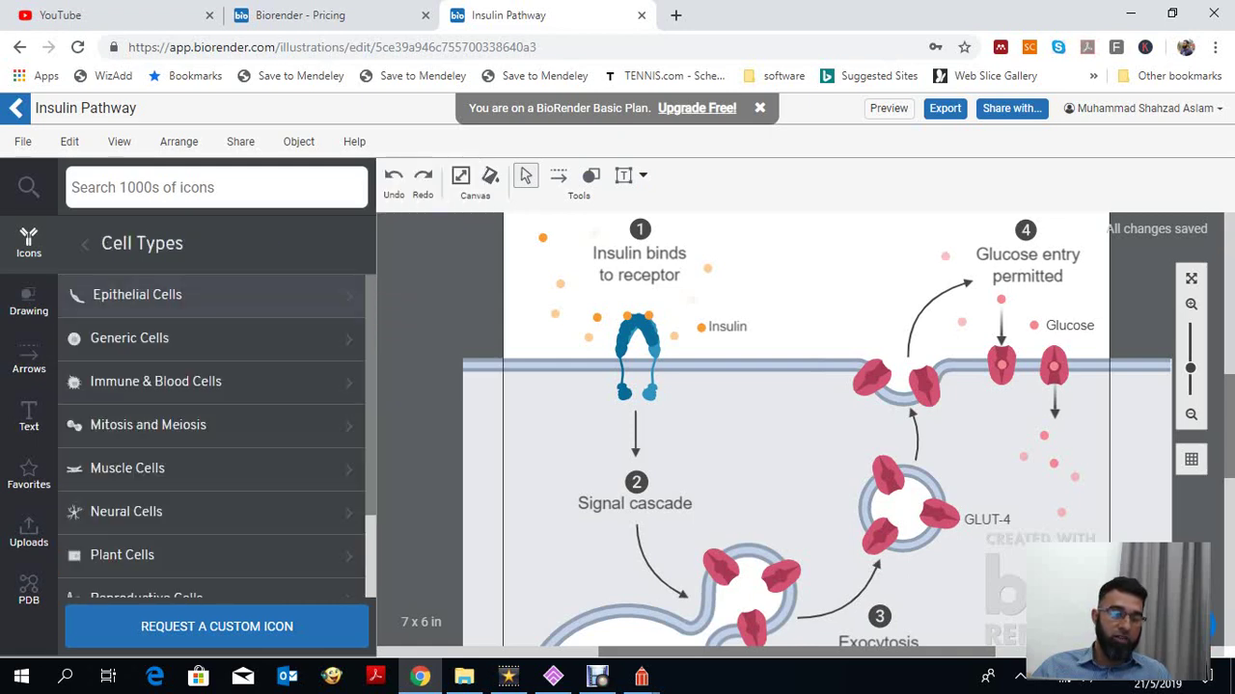
click(152, 425)
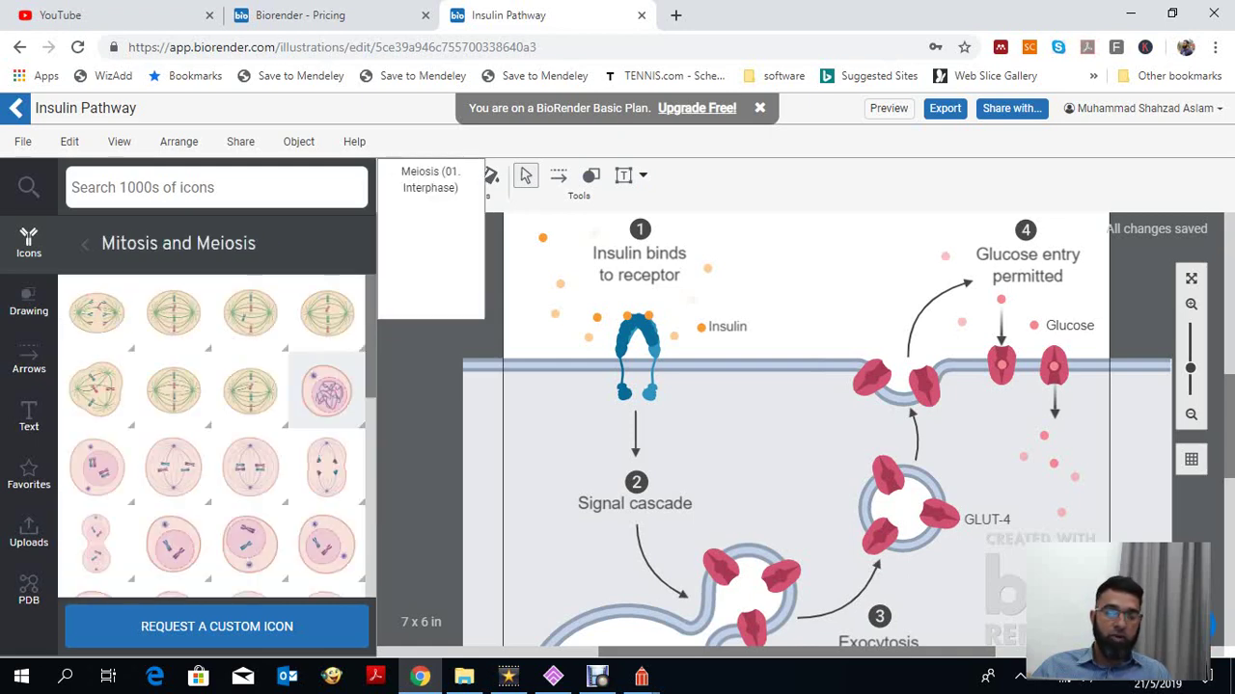
click(85, 243)
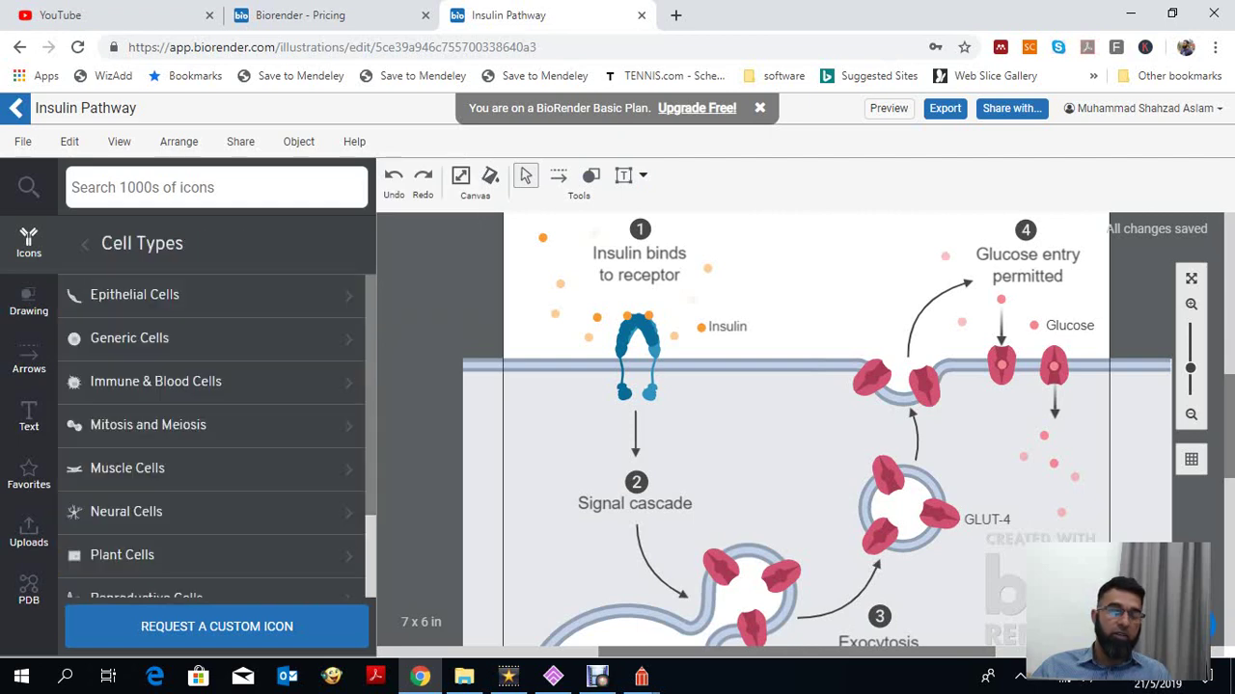
Continue through the Cell Types list to view the Neural Cells and Reproductive Cells icons.
scroll(212, 440, down, 1)
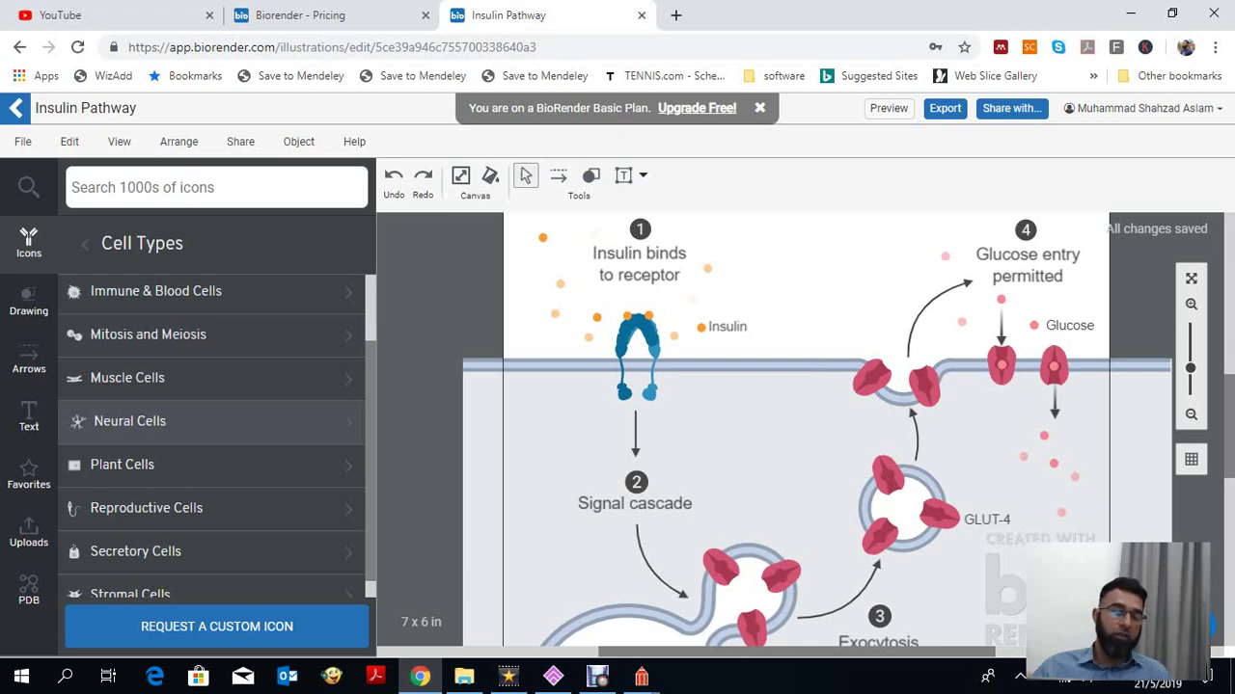
click(130, 422)
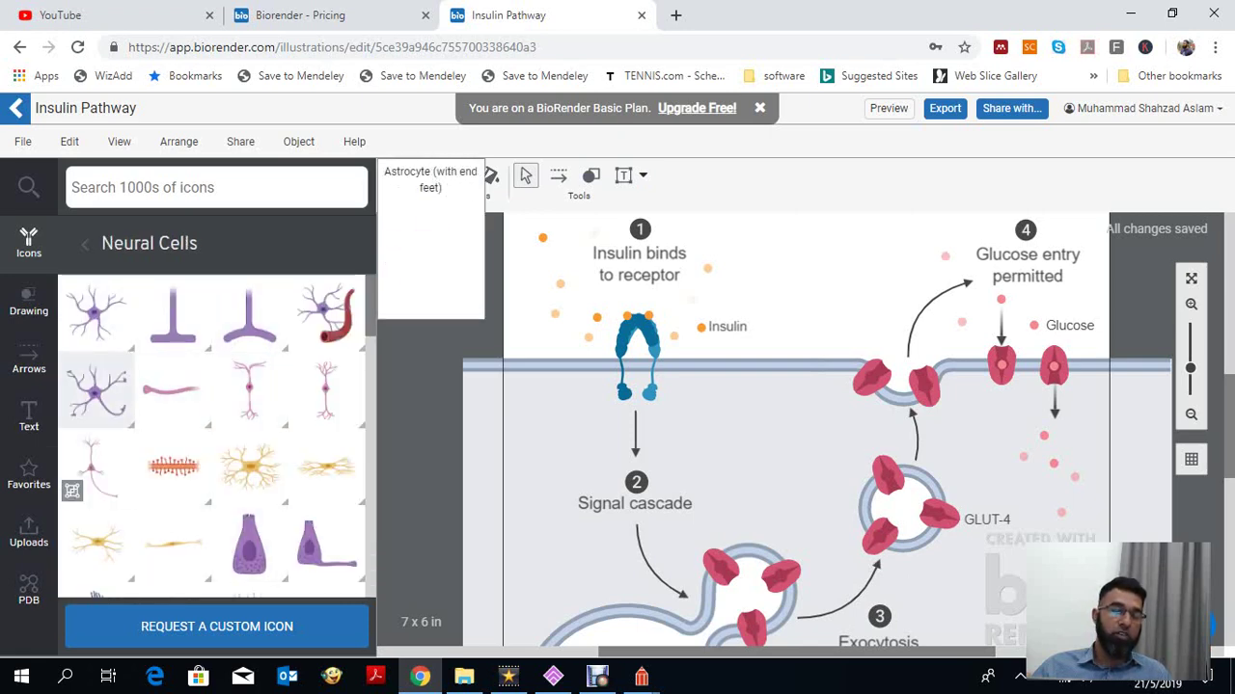
click(85, 243)
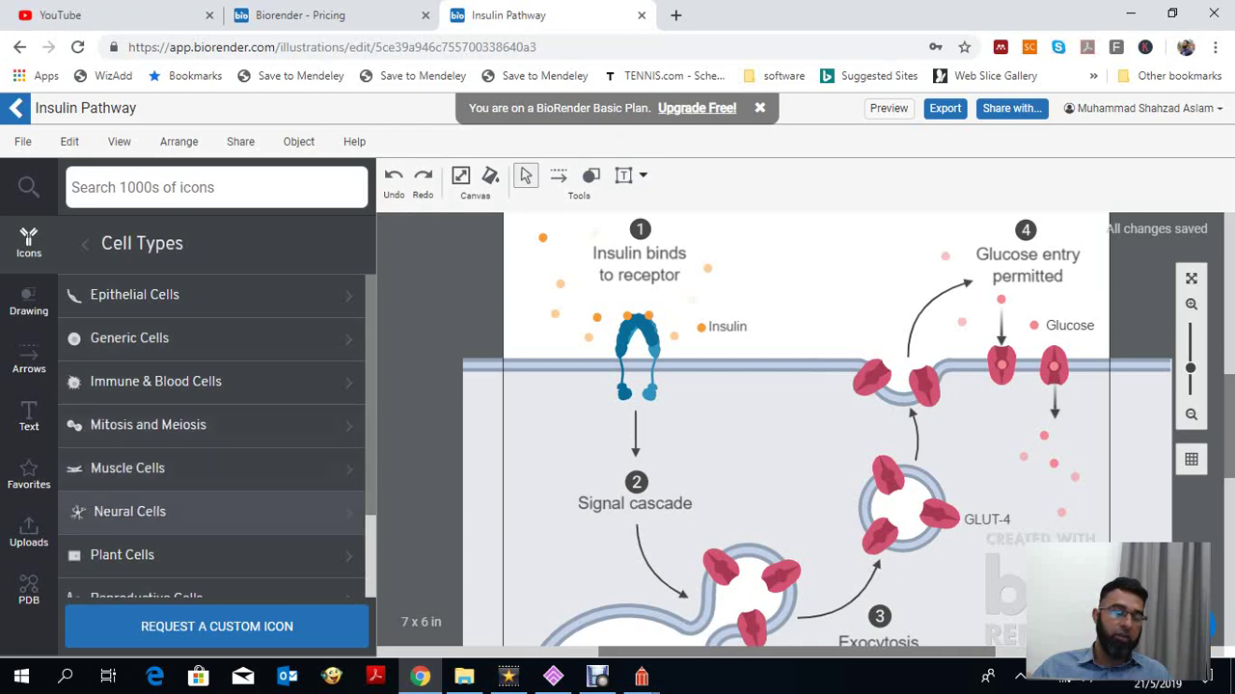
scroll(130, 511, down, 3)
click(130, 489)
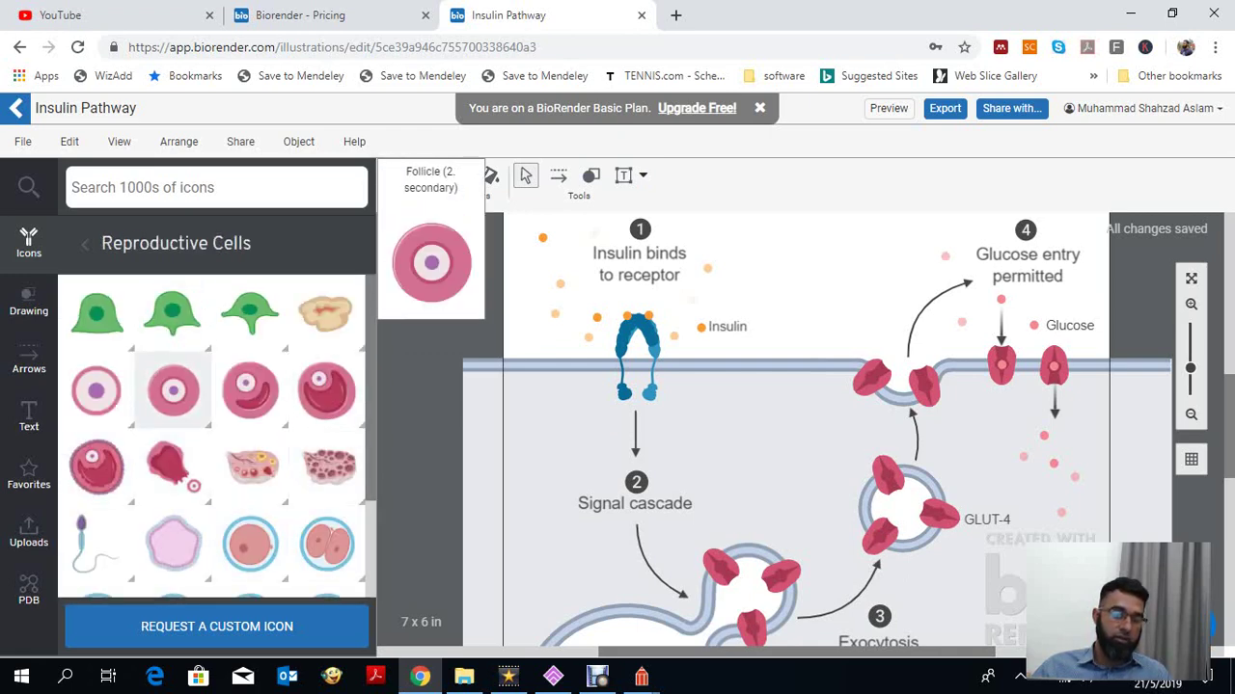
click(85, 243)
scroll(213, 434, down, 3)
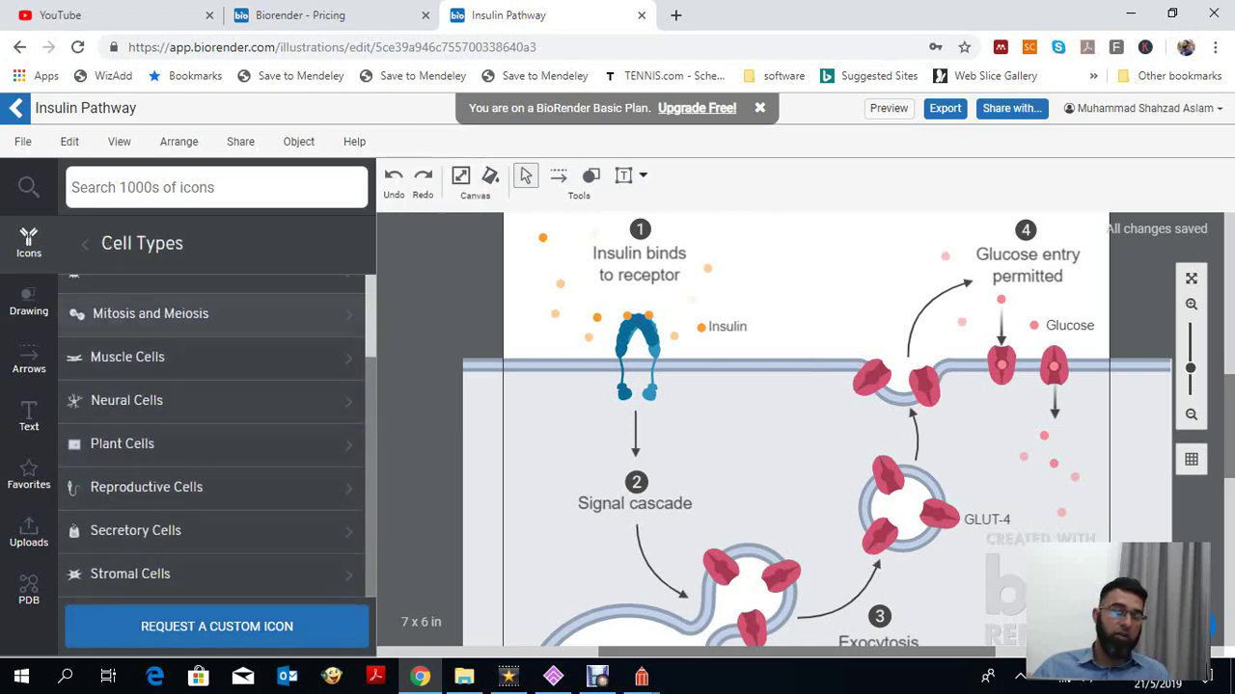
View the Proteins > Antibodies icons, return to the Proteins list, and switch to ConceptDraw STORE.
click(85, 244)
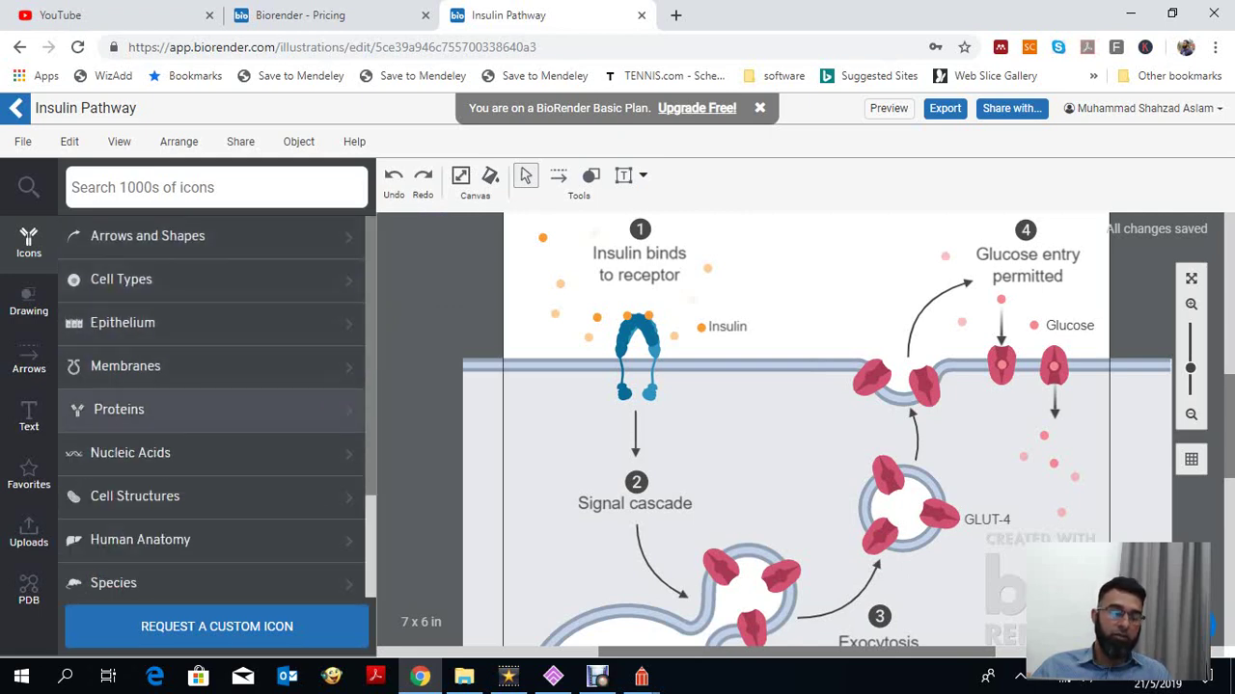
click(115, 409)
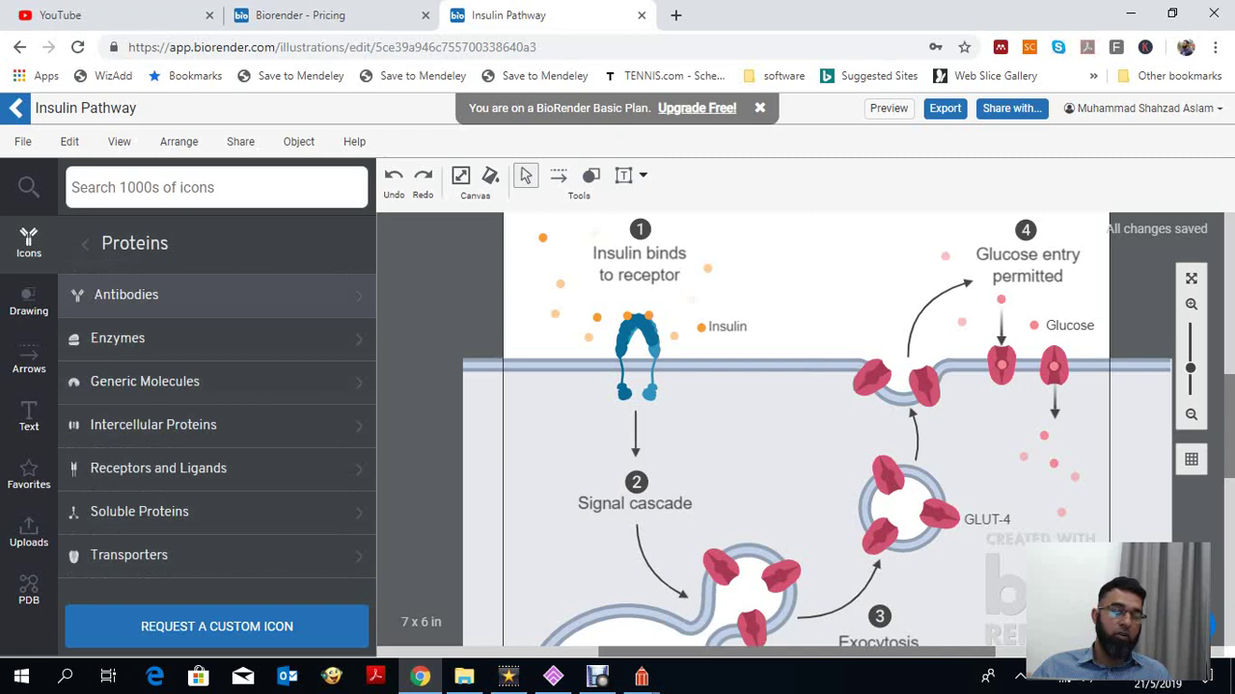
click(126, 294)
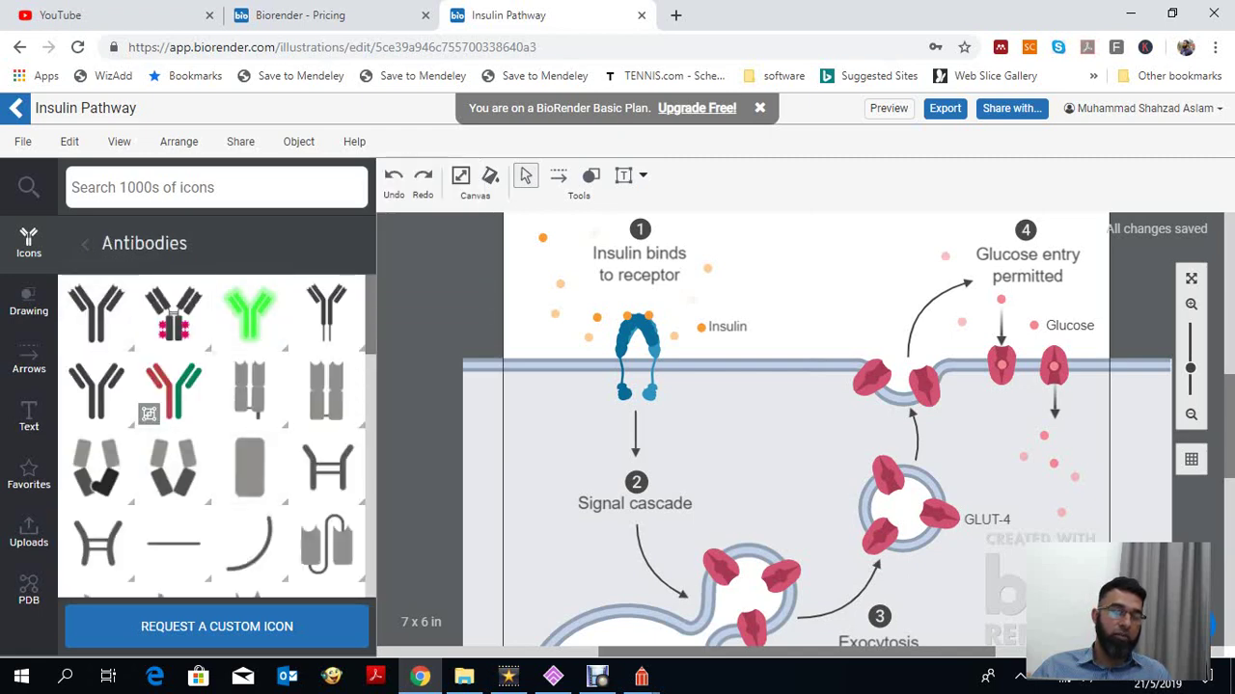
click(85, 243)
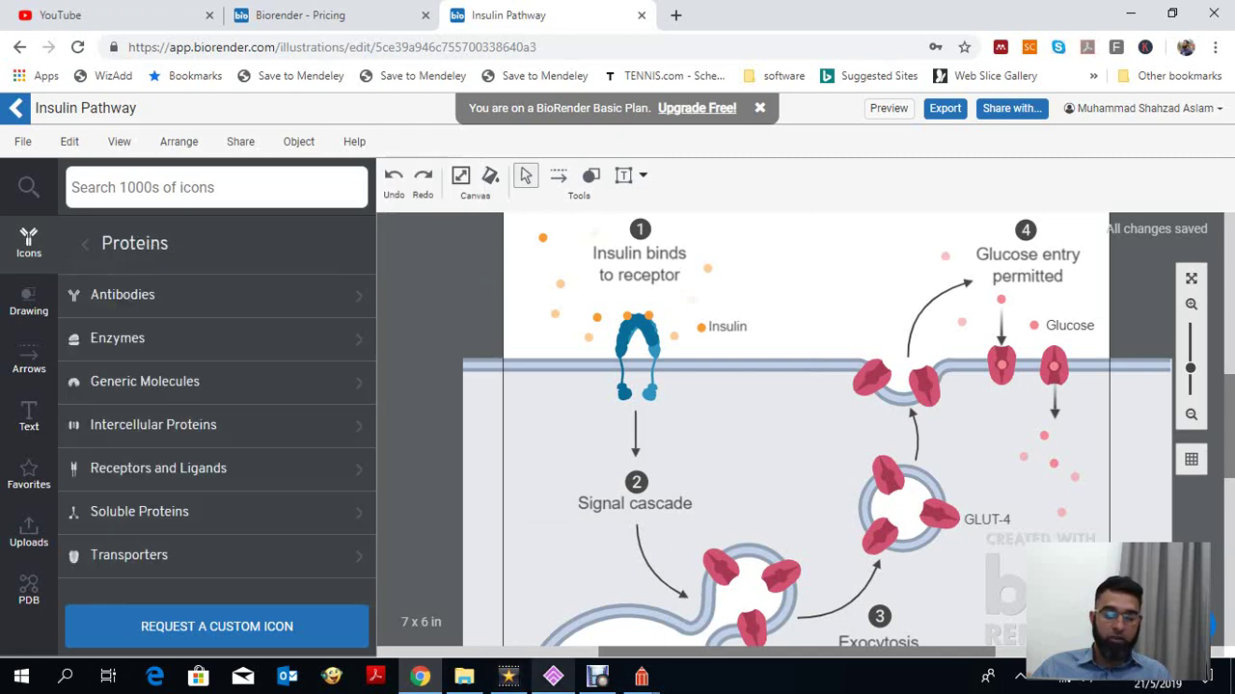
click(552, 676)
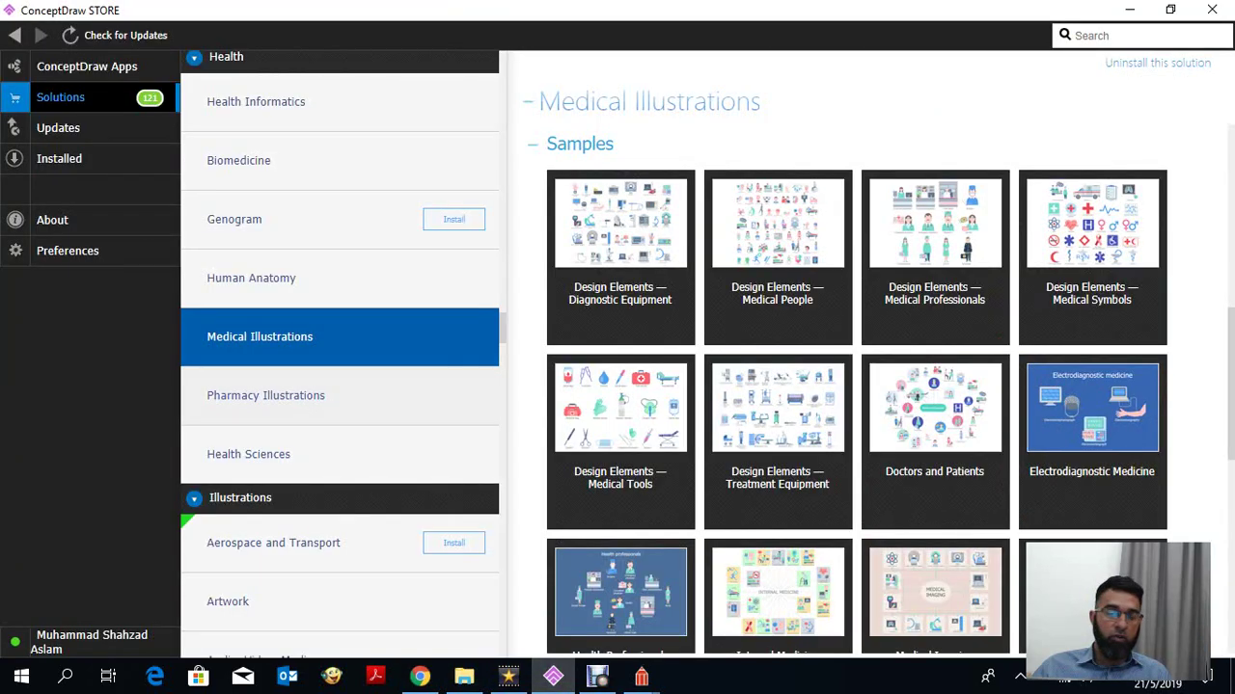
Open the 'Design Elements — Biomedical Sciences' sample from the Health > Biomedicine solution's Samples.
click(241, 160)
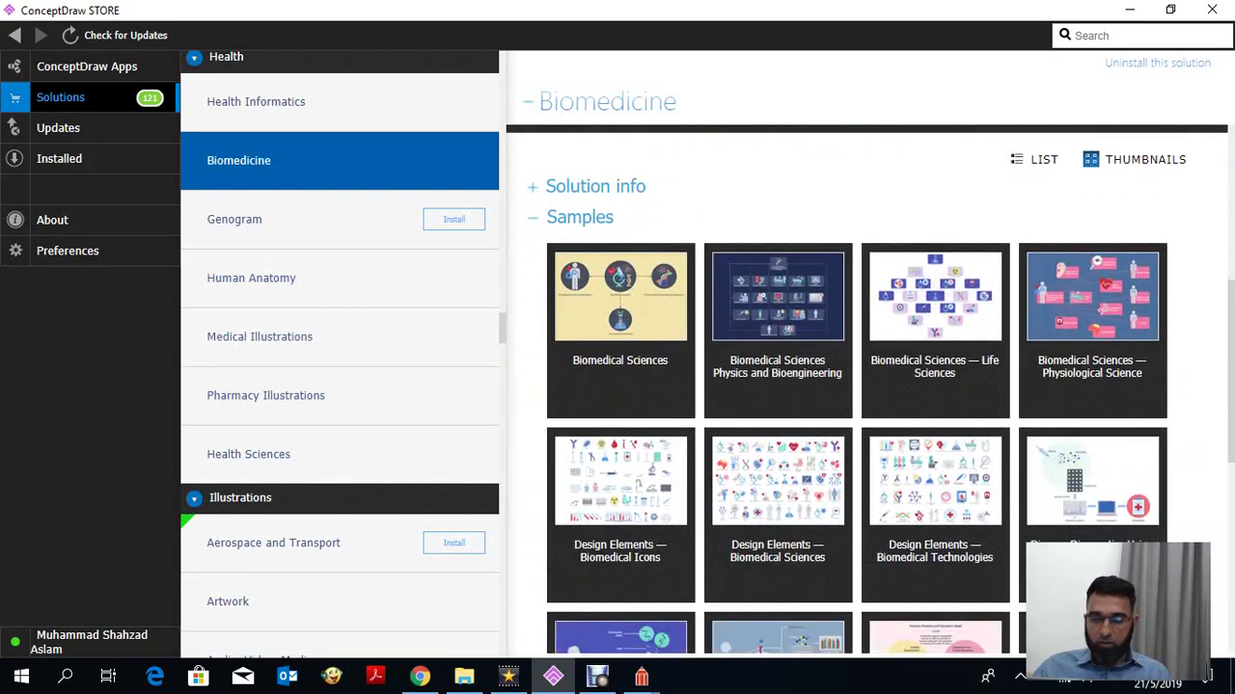
scroll(857, 405, down, 2)
click(776, 396)
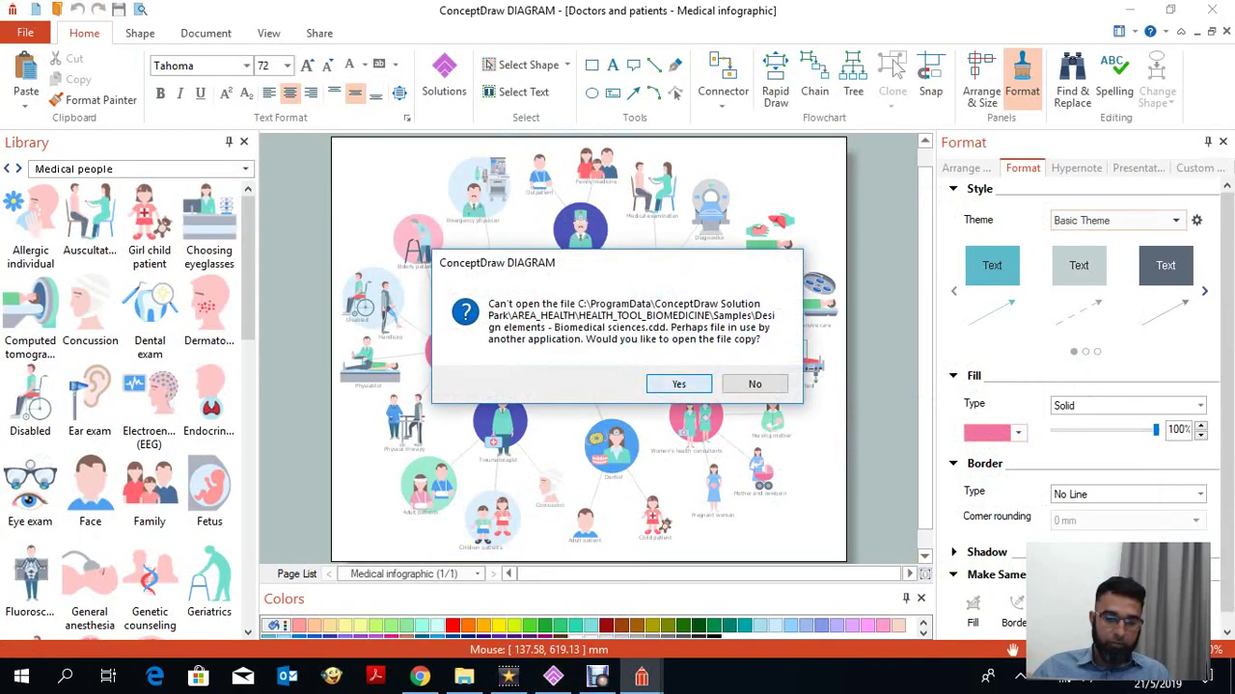
Confirm opening a copy of the 'Design elements - Biomedical sciences' sample file.
click(678, 383)
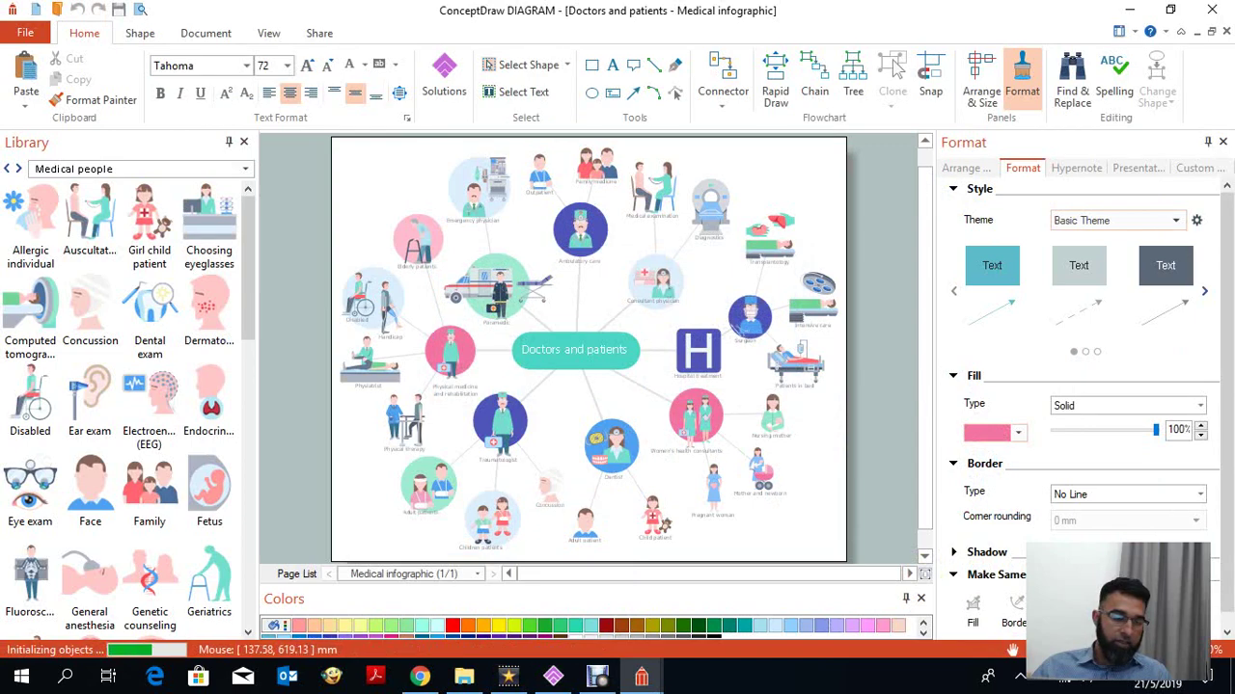